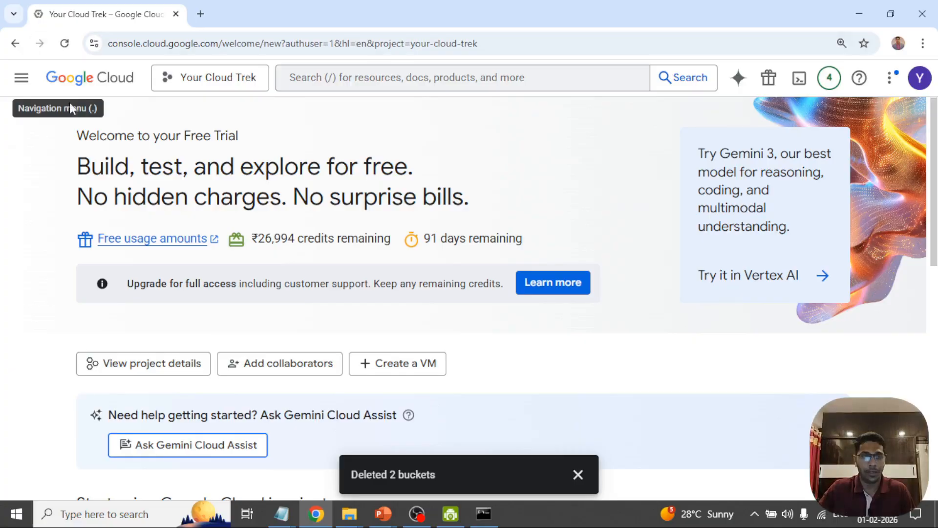
Open the Cloud Storage overview for the project and dismiss the tip about the full bucket list.
left_click(21, 77)
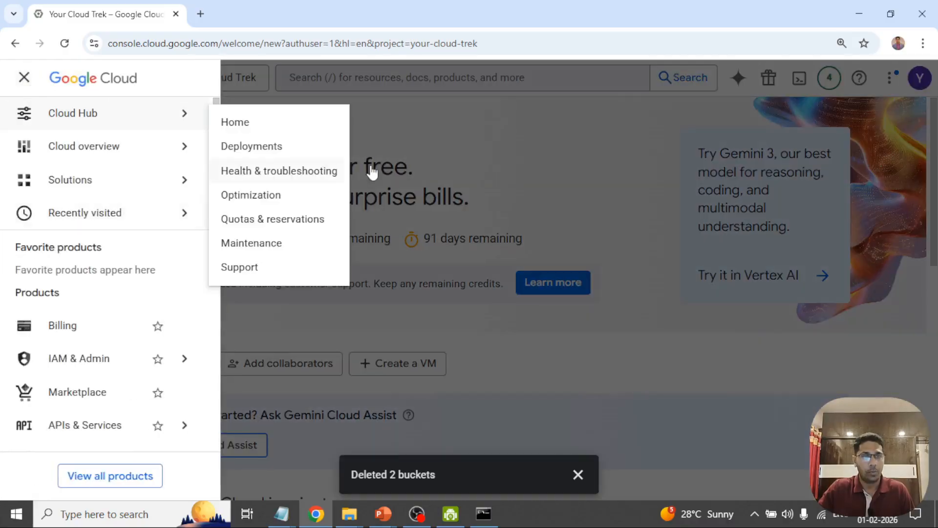
left_click(460, 122)
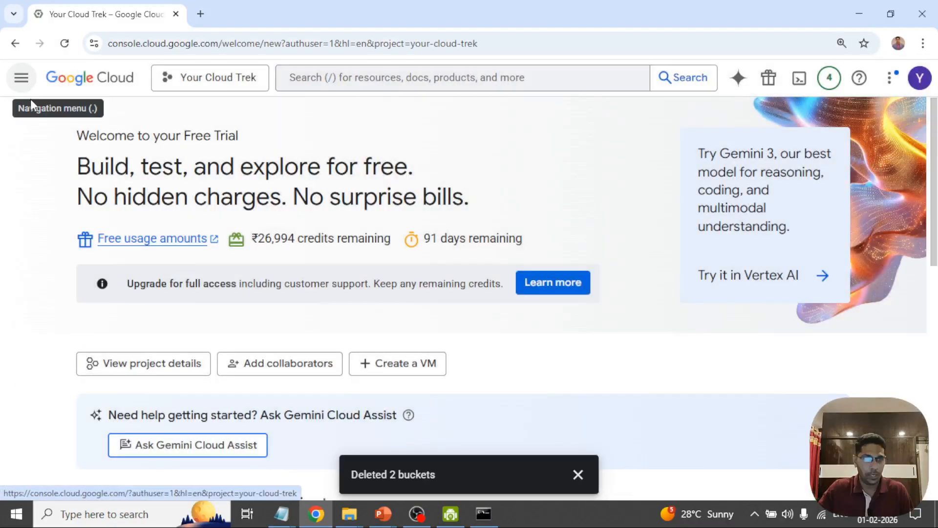
left_click(21, 77)
scroll(142, 207, "down", 2)
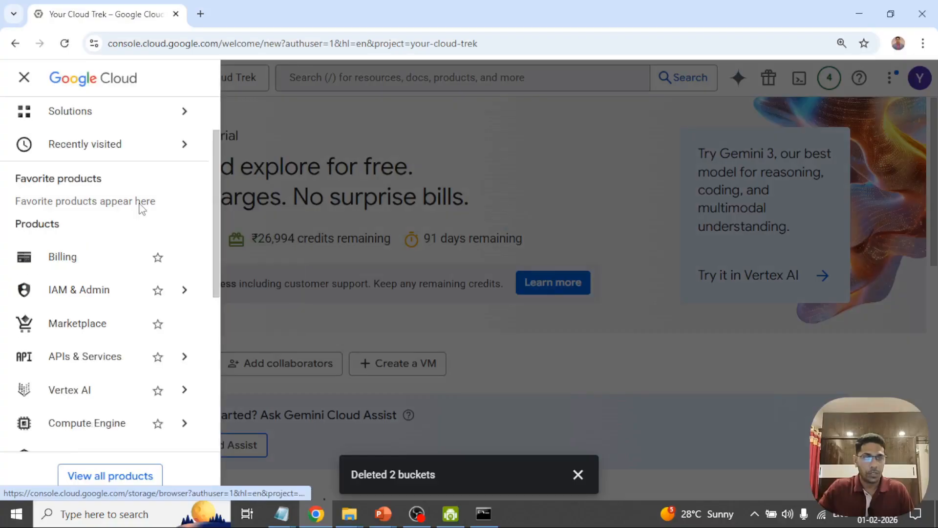
scroll(140, 205, "down", 4)
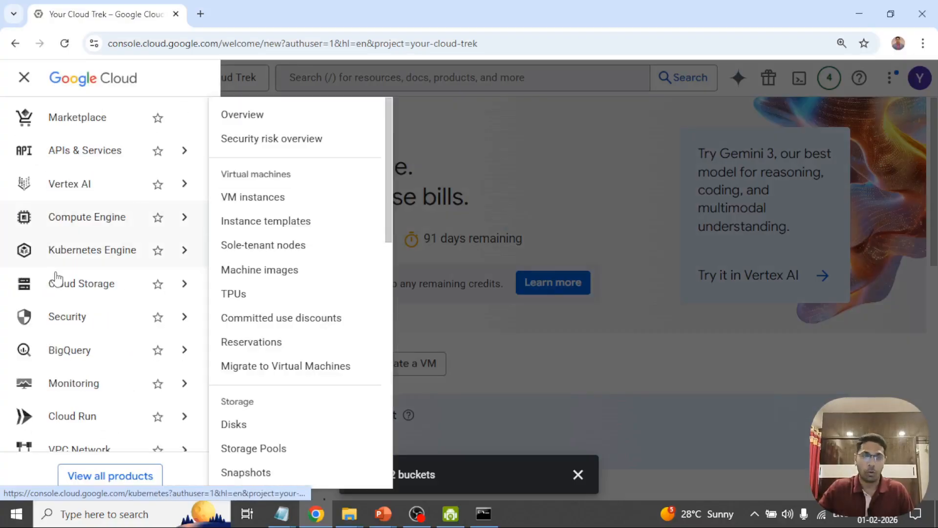
mouse_move(92, 283)
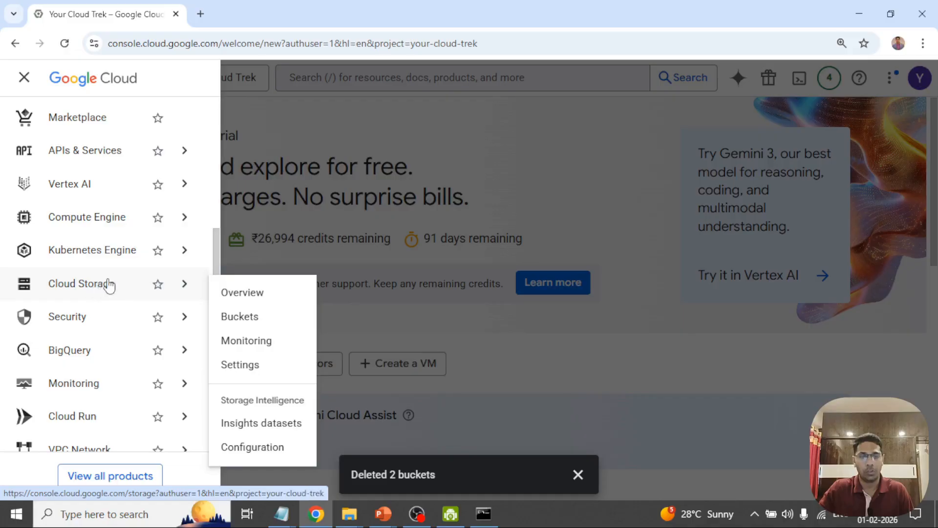
left_click(105, 288)
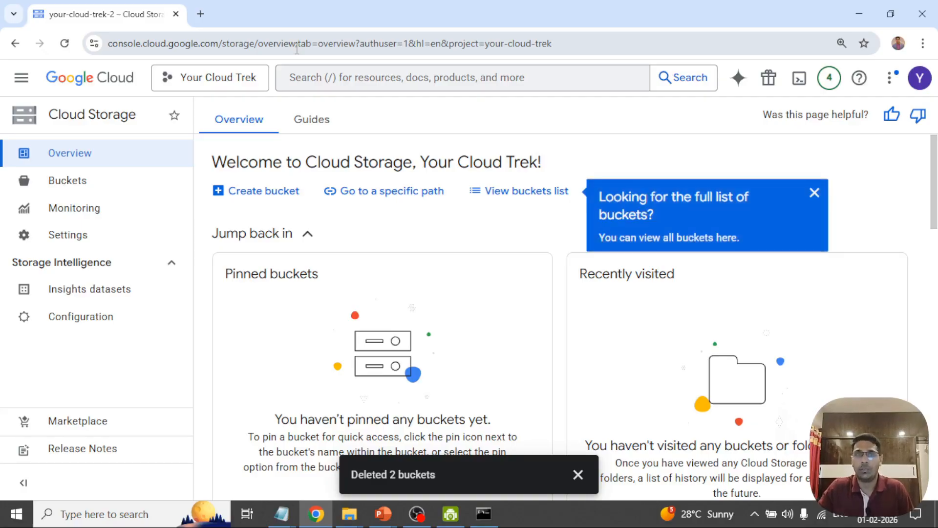
left_click(814, 193)
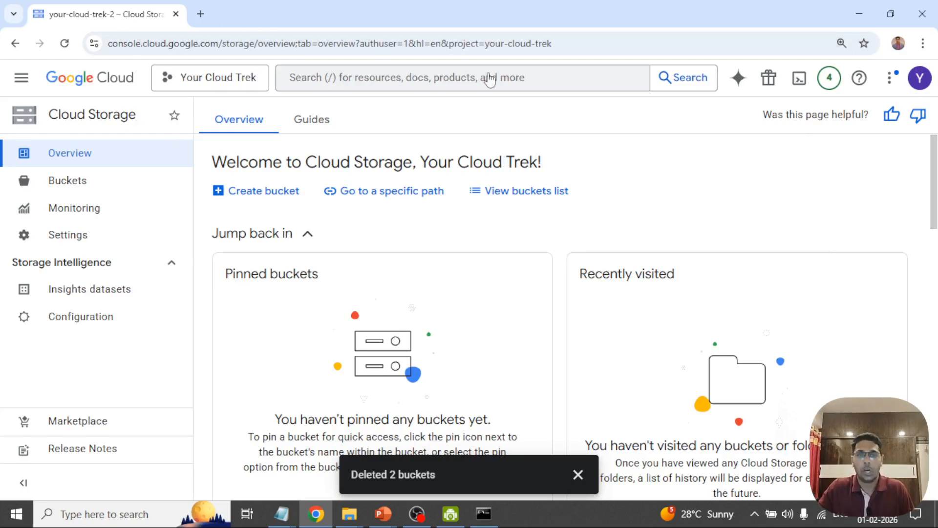
Search the console's resources and products for storage, and close the suggestions.
left_click(507, 73)
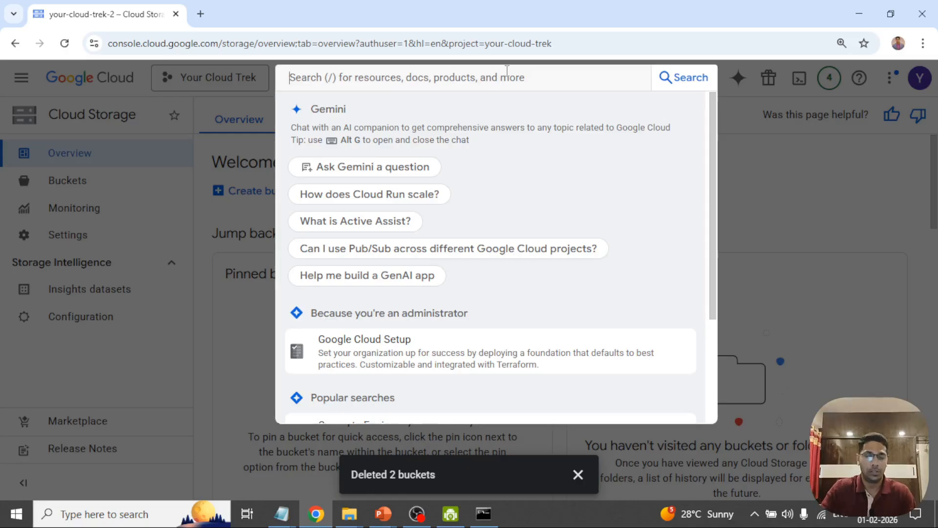
type("storage class")
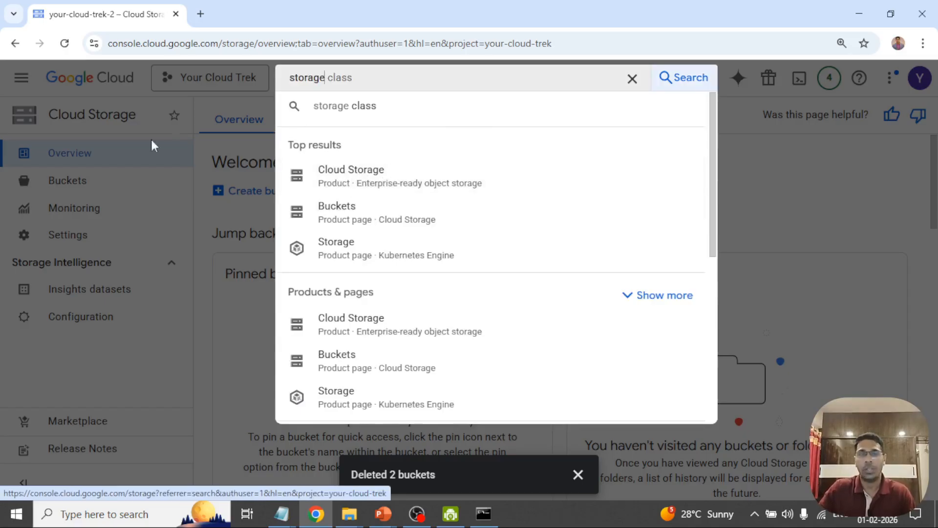
left_click(199, 386)
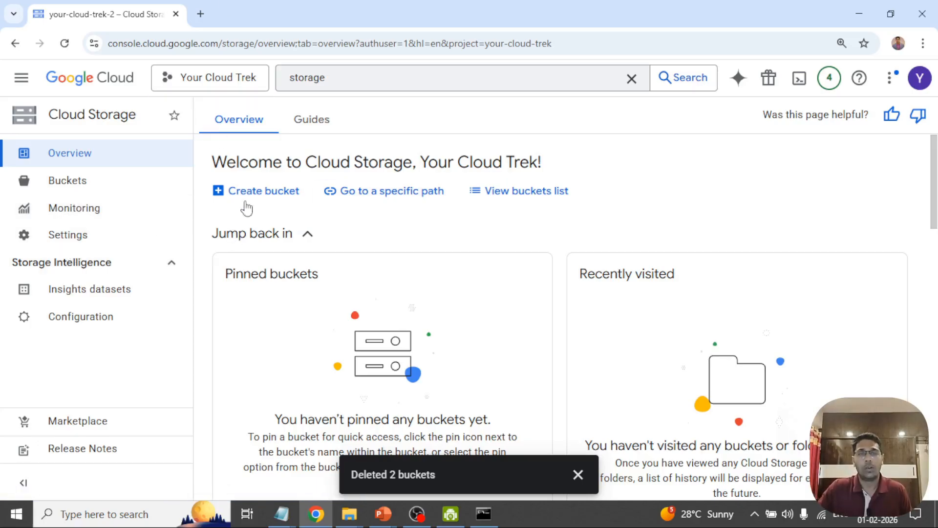
Start creating a bucket from the Cloud Storage overview and look through the form's configuration sections.
left_click(288, 193)
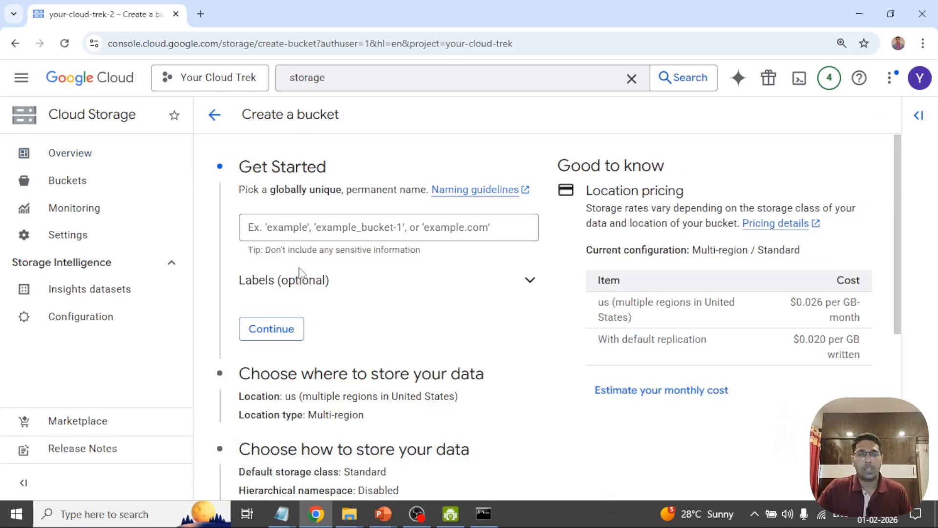
scroll(411, 275, "down", 3)
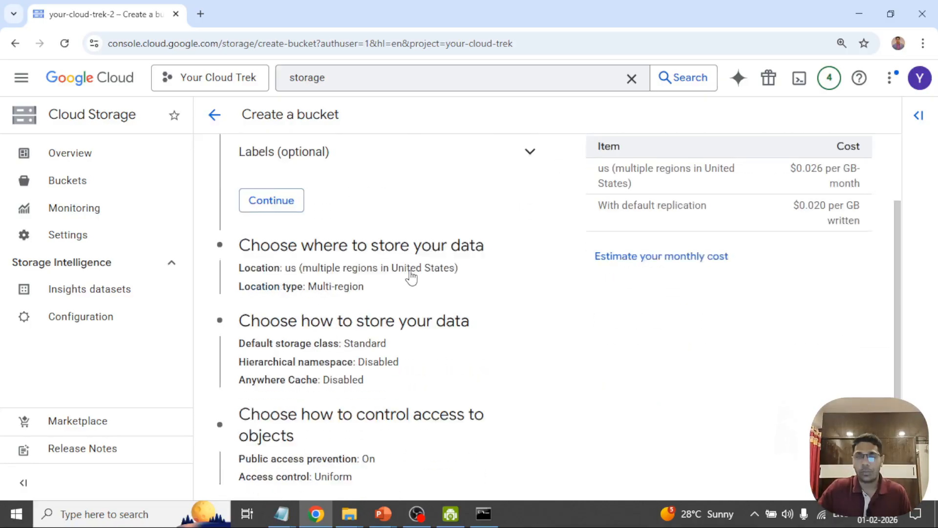
scroll(411, 276, "down", 4)
scroll(410, 275, "up", 4)
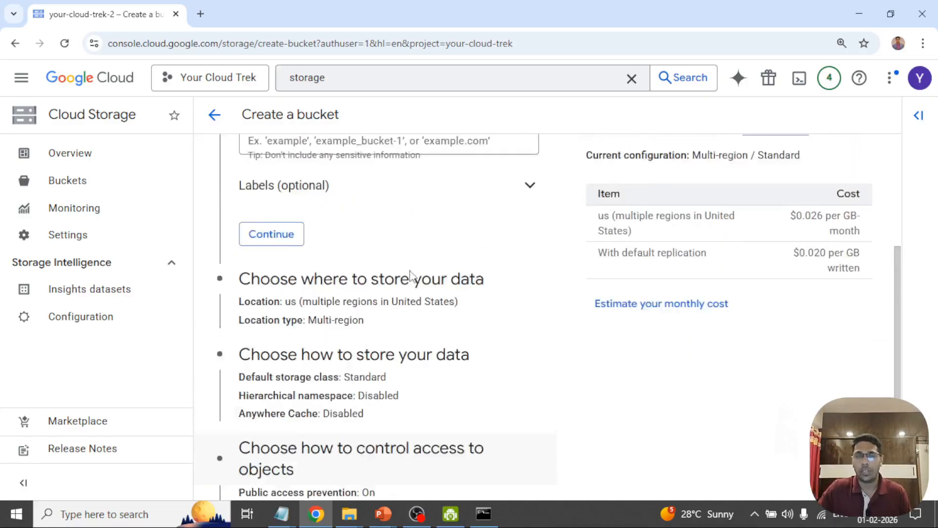
scroll(410, 275, "up", 3)
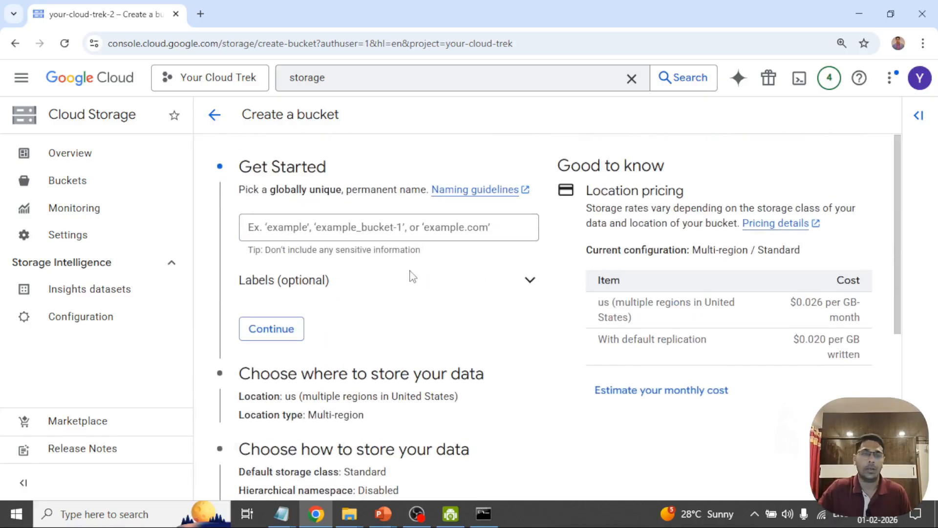
Name the bucket your-cloud-trek-1 and continue to the choice of data location.
left_click(425, 231)
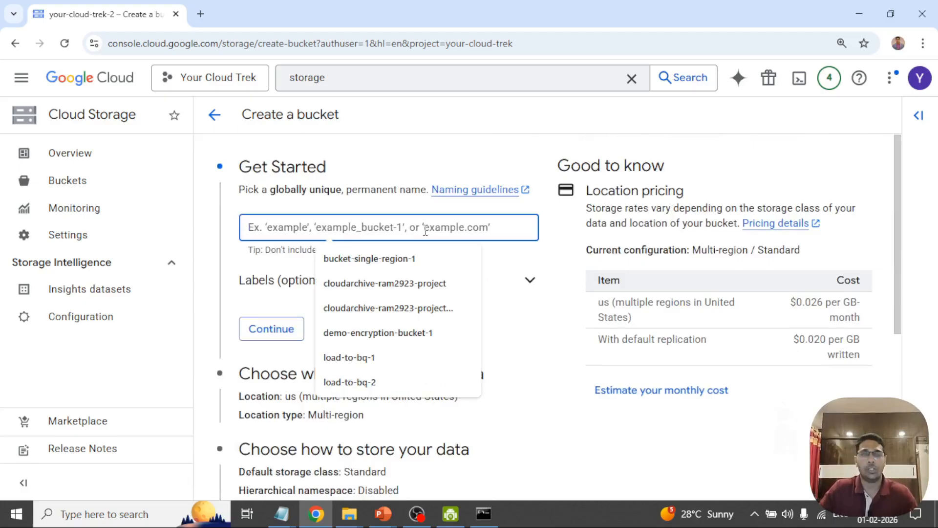
type("your")
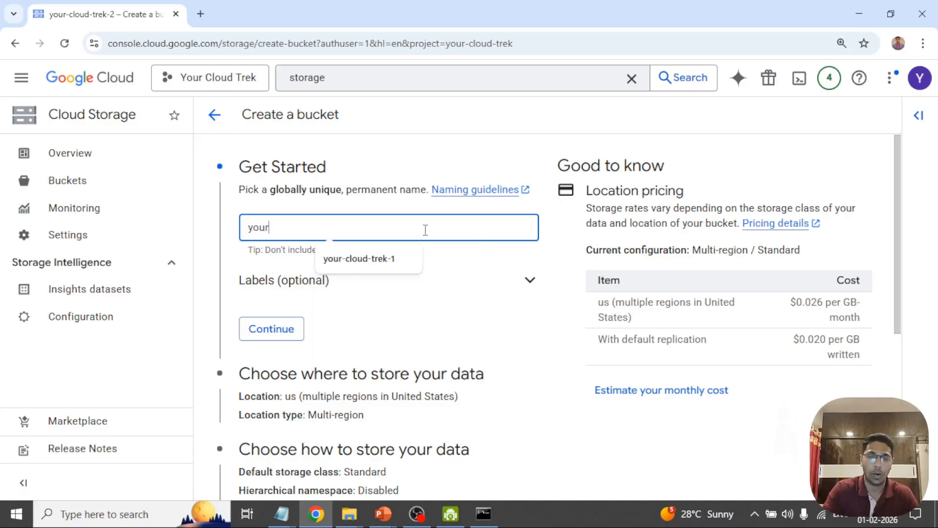
key("Down")
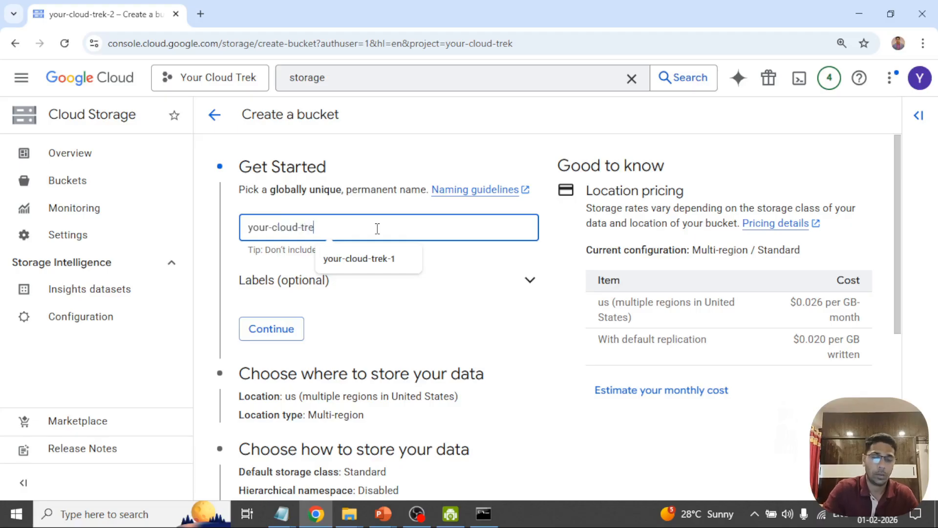
type("-1")
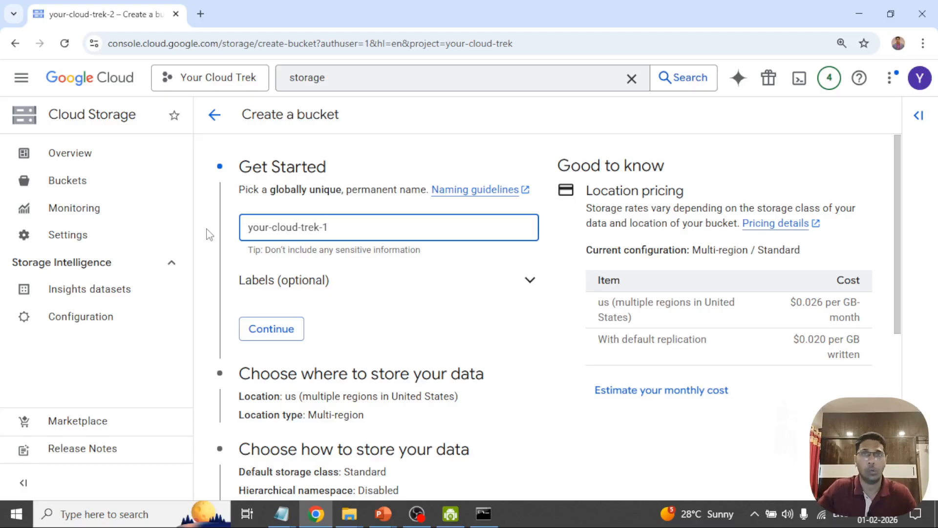
left_click(274, 330)
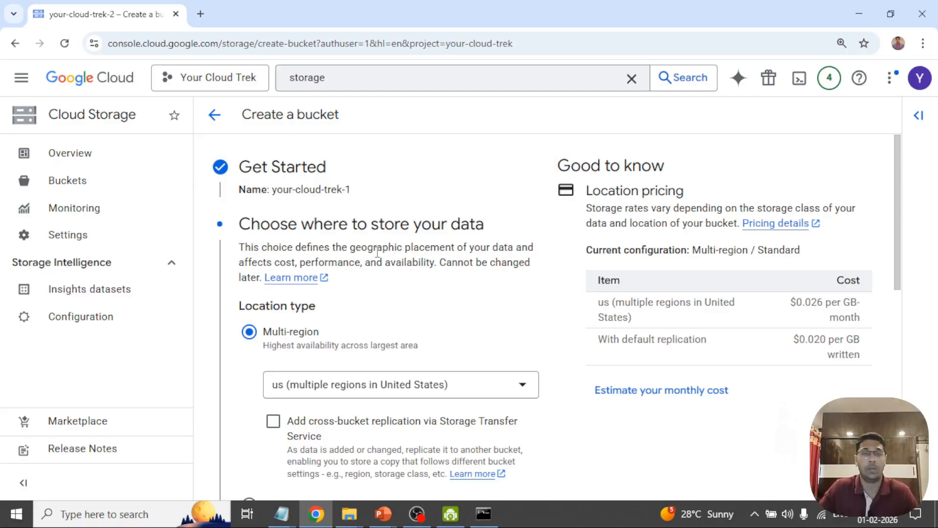
Set the bucket's location type to Region and choose asia-south1 (Mumbai).
scroll(410, 246, "down", 1)
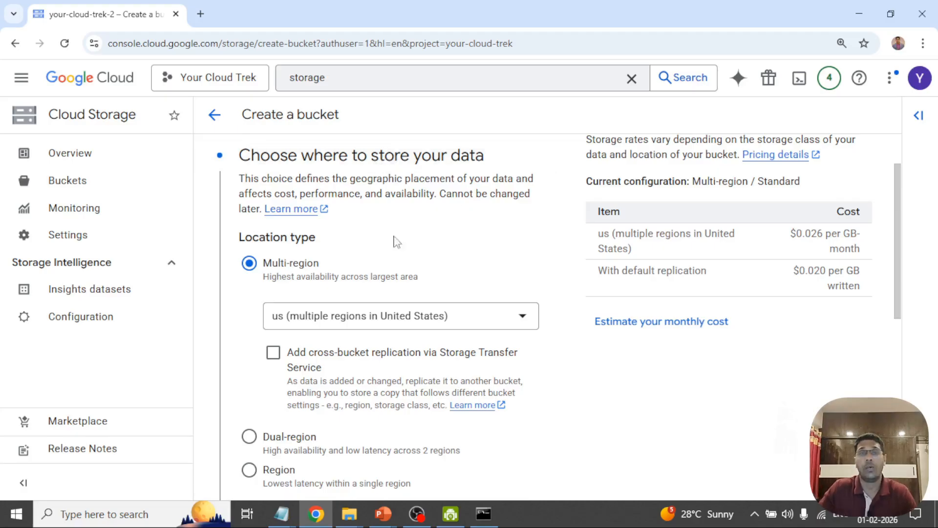
scroll(385, 274, "down", 1)
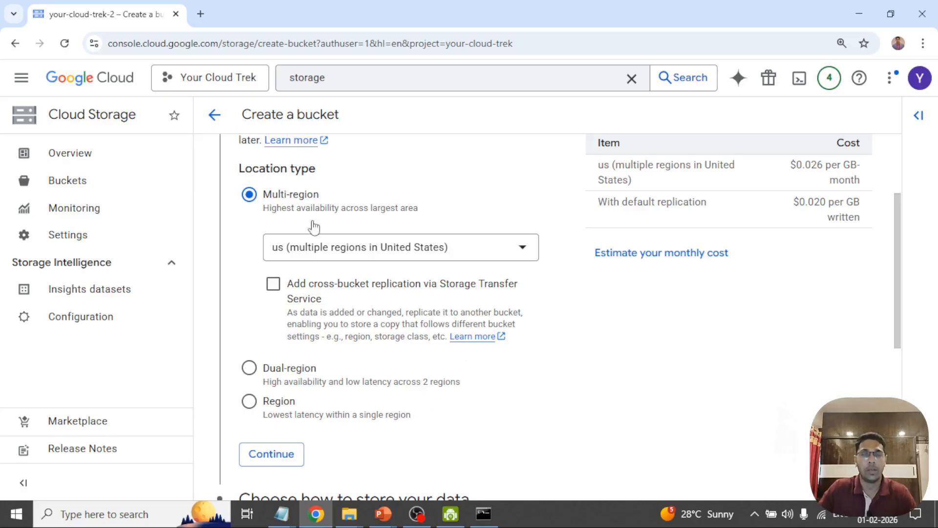
scroll(456, 375, "down", 2)
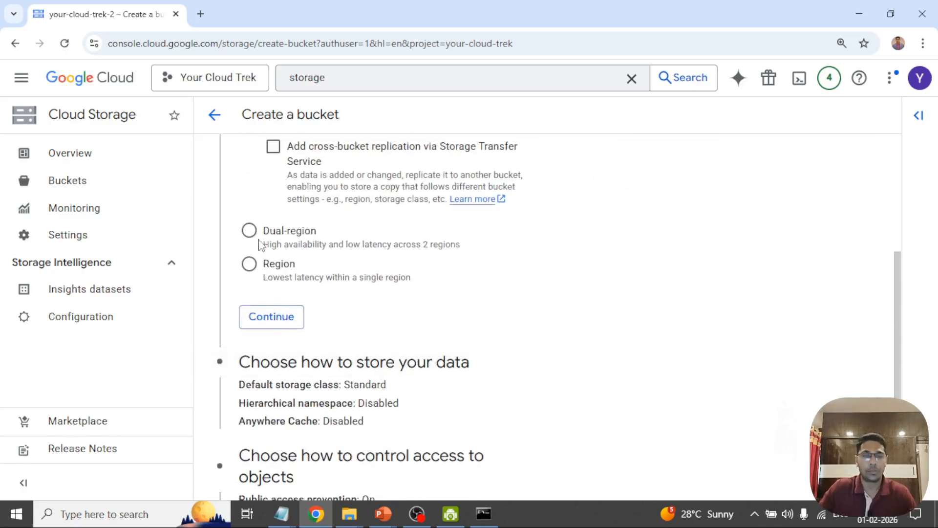
left_click(249, 264)
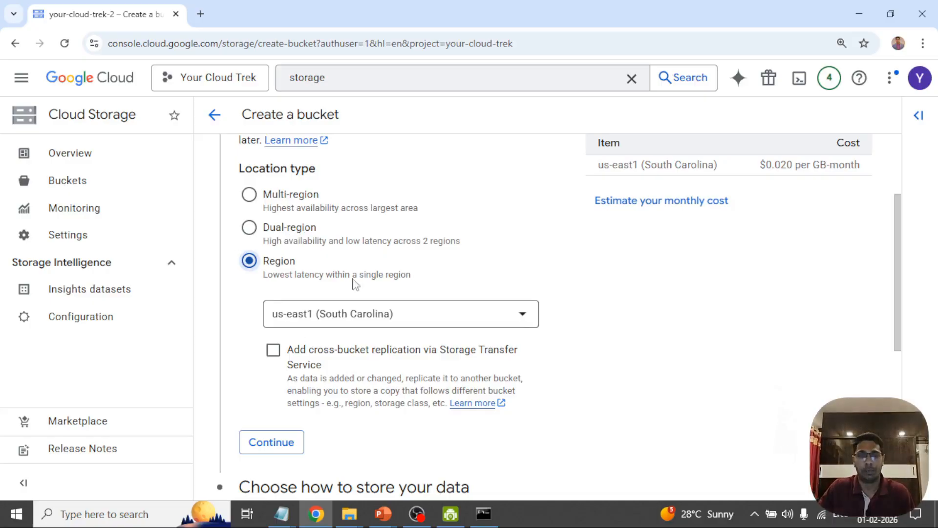
scroll(461, 259, "down", 1)
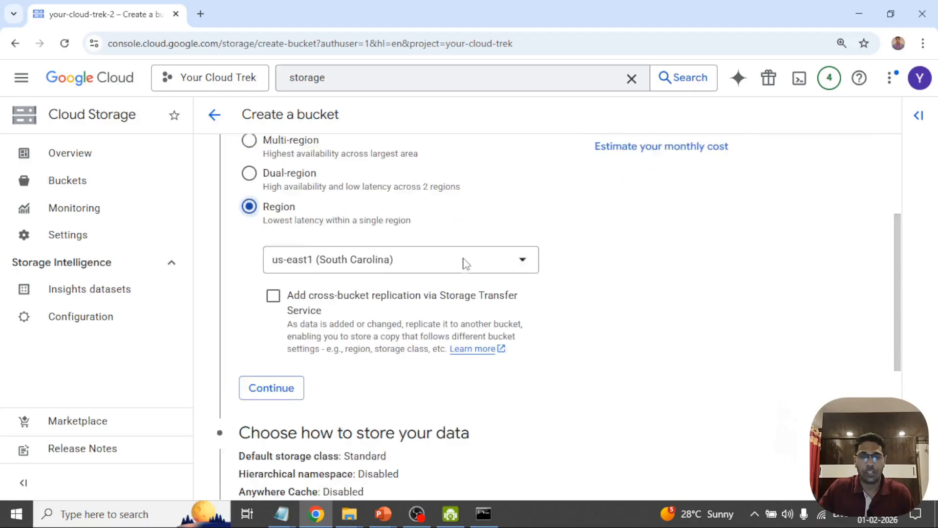
left_click(458, 254)
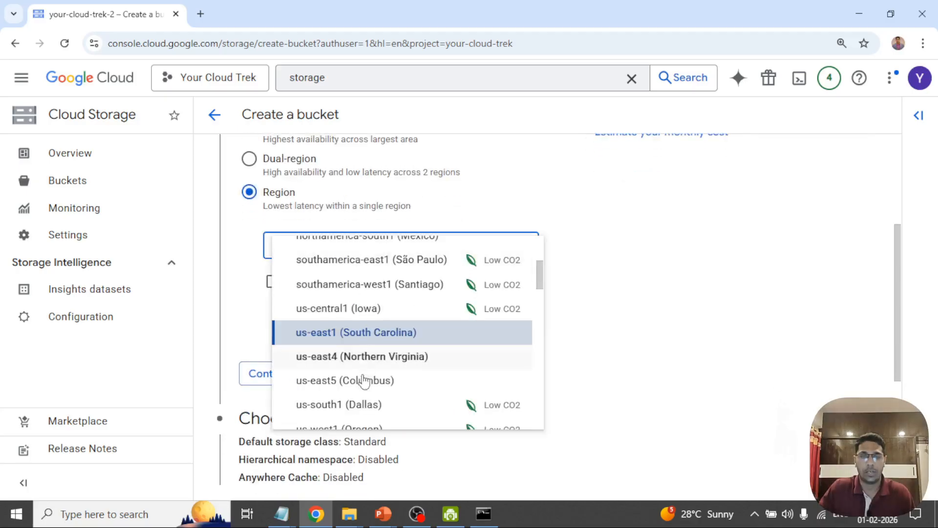
scroll(365, 389, "up", 3)
scroll(367, 391, "down", 7)
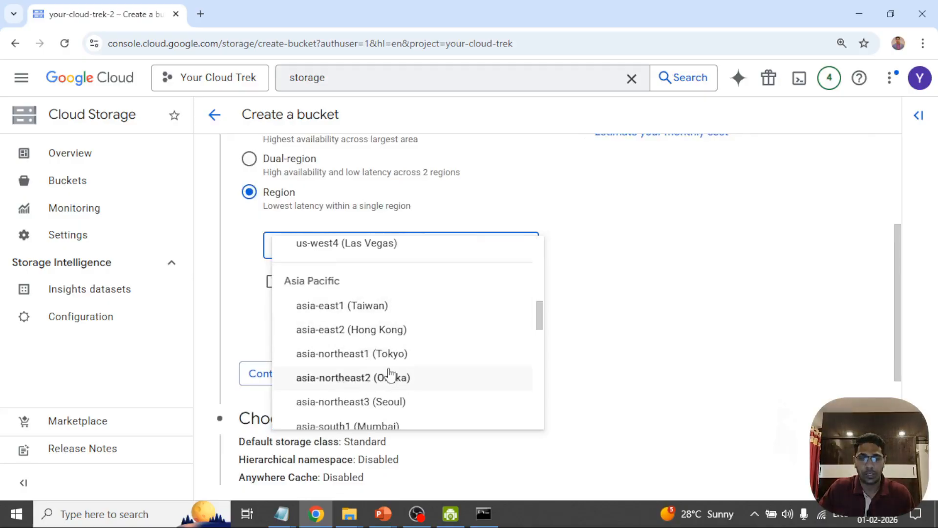
scroll(387, 377, "down", 1)
left_click(374, 357)
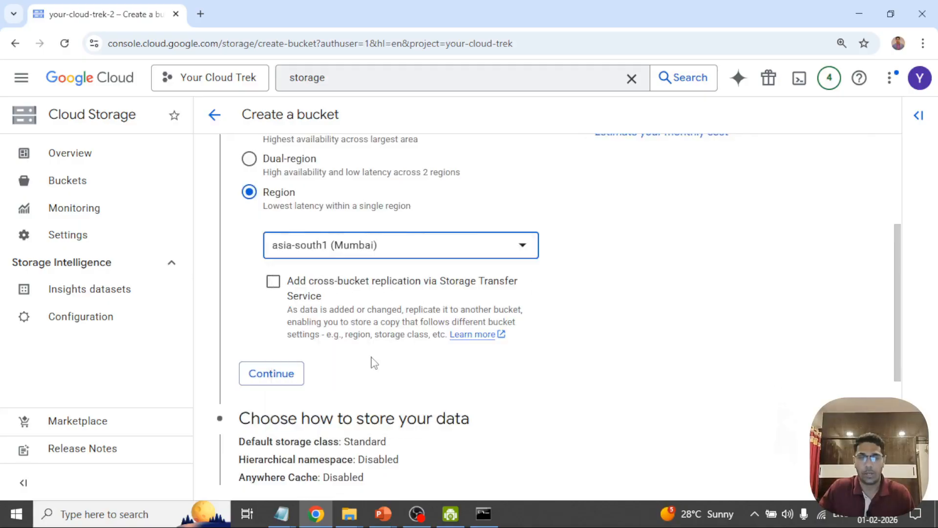
Check the storage cost per GB-month for the selected region and confirm the bucket's location.
scroll(601, 333, "up", 1)
scroll(601, 332, "up", 1)
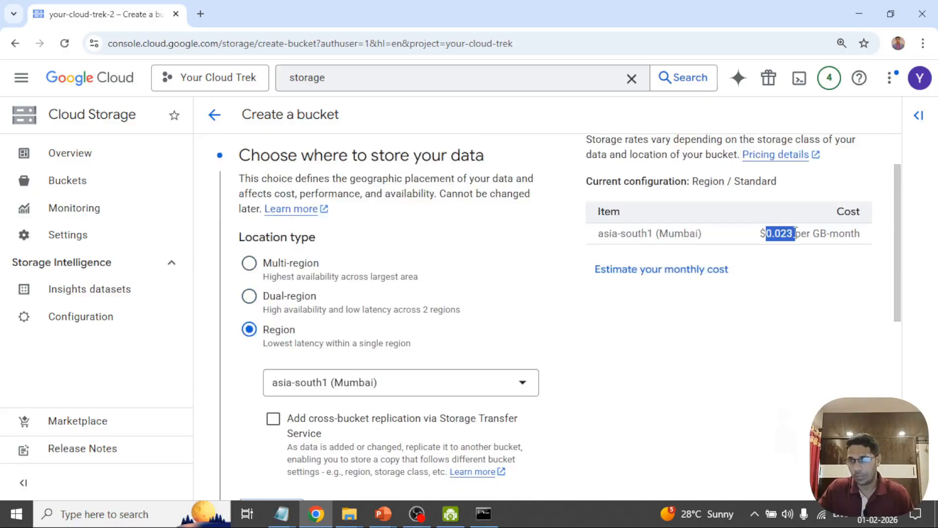
left_click(787, 313)
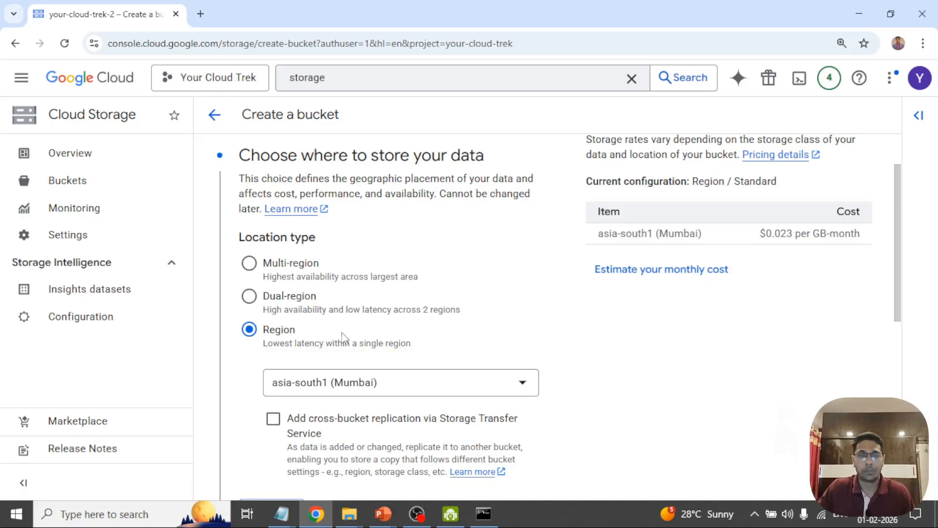
scroll(345, 337, "down", 2)
scroll(485, 342, "down", 2)
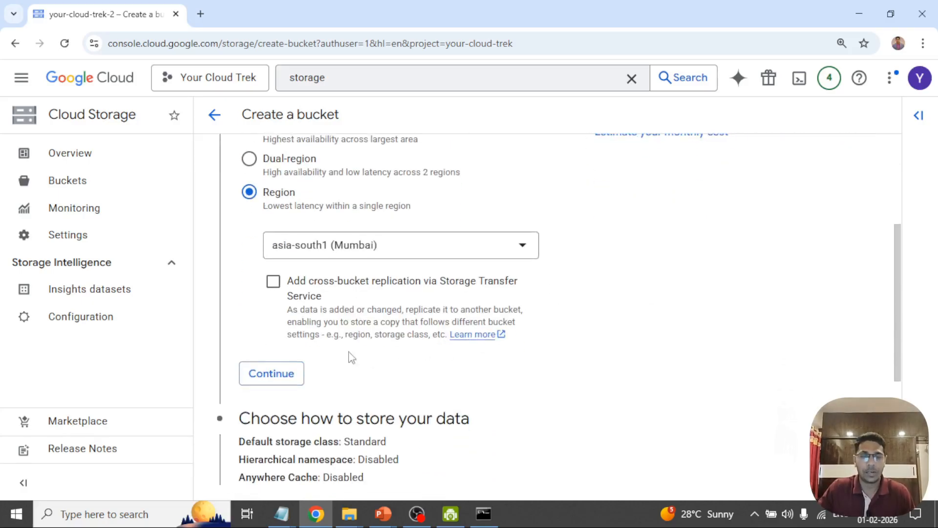
left_click(268, 372)
Dismiss the Anywhere Cache tip, keep Standard as the default storage class and continue to the access control settings.
scroll(459, 327, "down", 4)
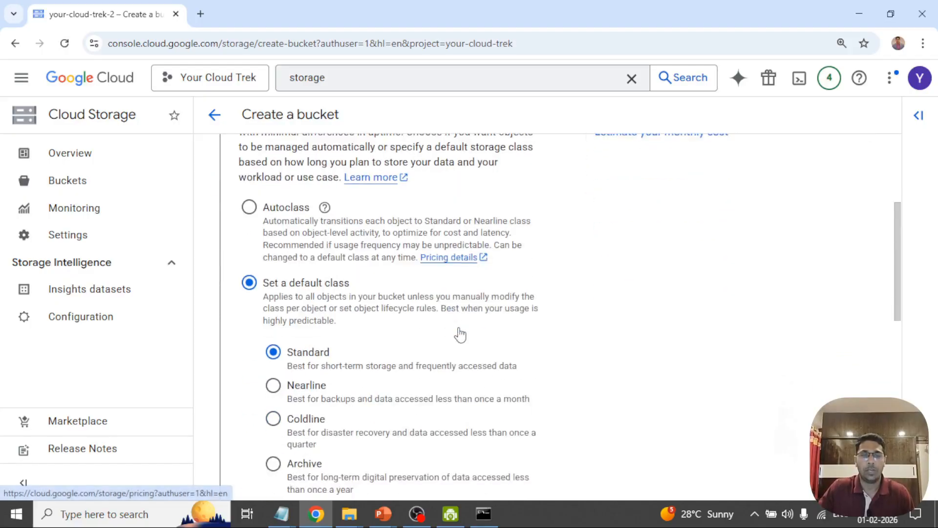
scroll(402, 344, "down", 2)
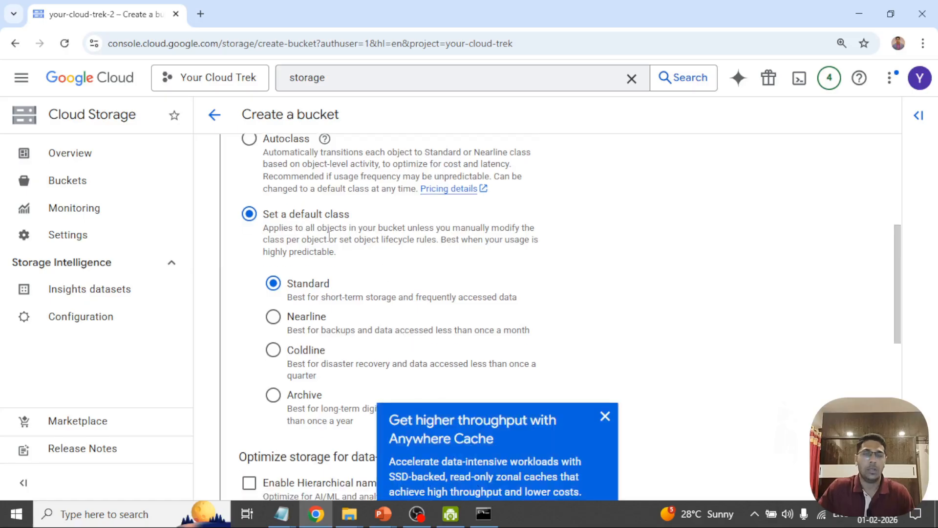
left_click(605, 416)
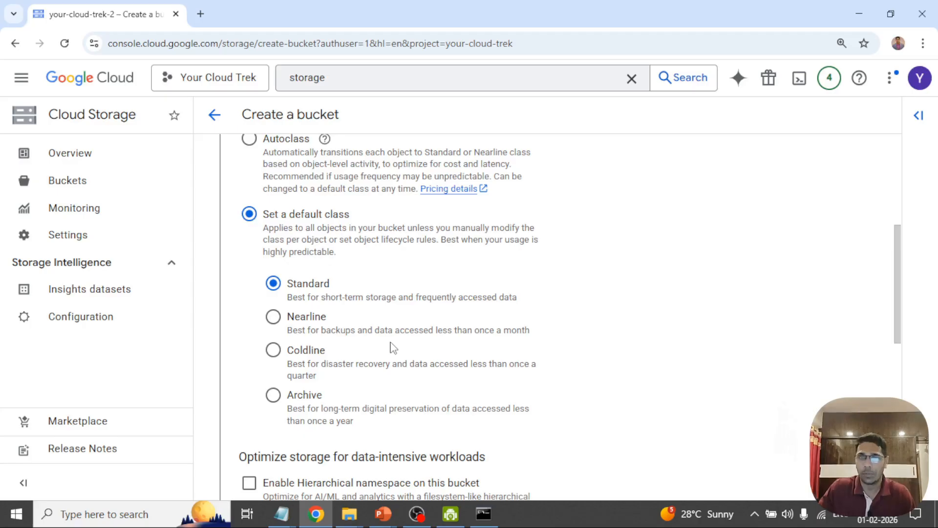
scroll(393, 348, "down", 10)
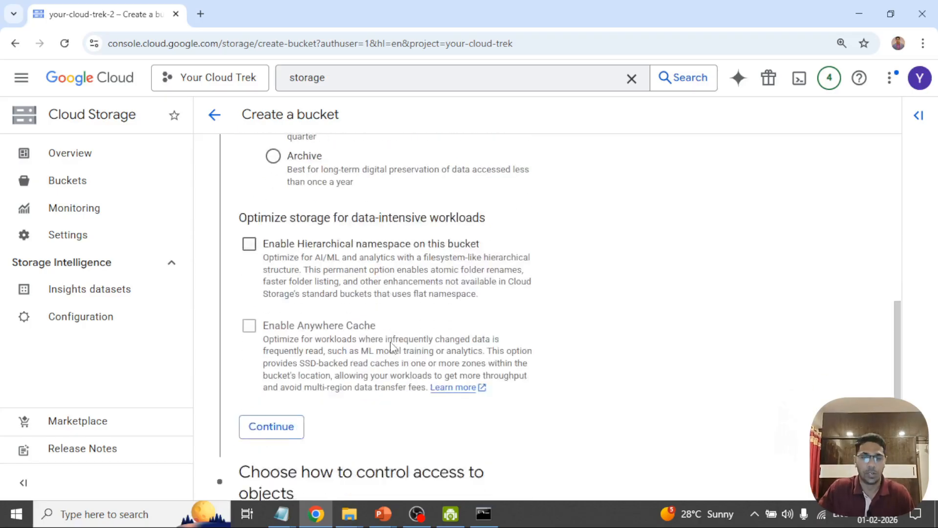
left_click(298, 262)
scroll(482, 314, "down", 9)
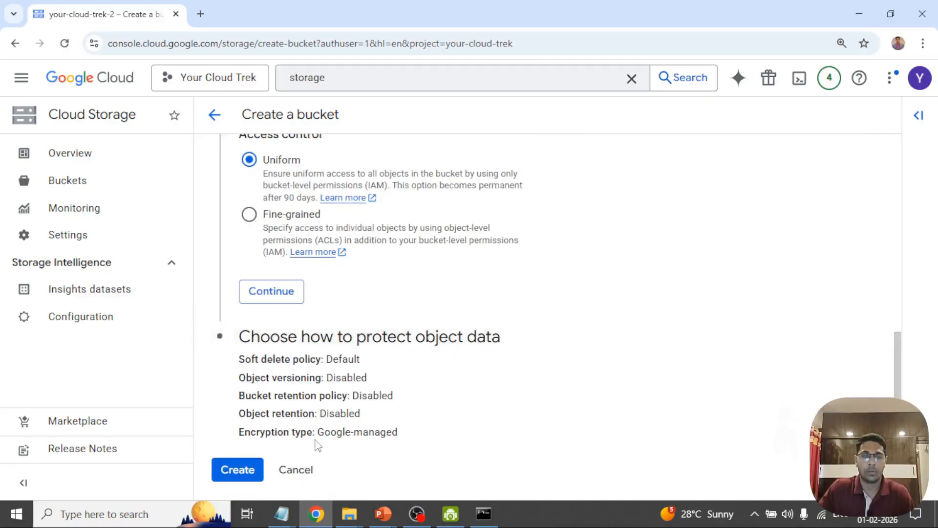
Create the bucket with public access prevention enforced and dismiss the creation notice.
left_click(242, 470)
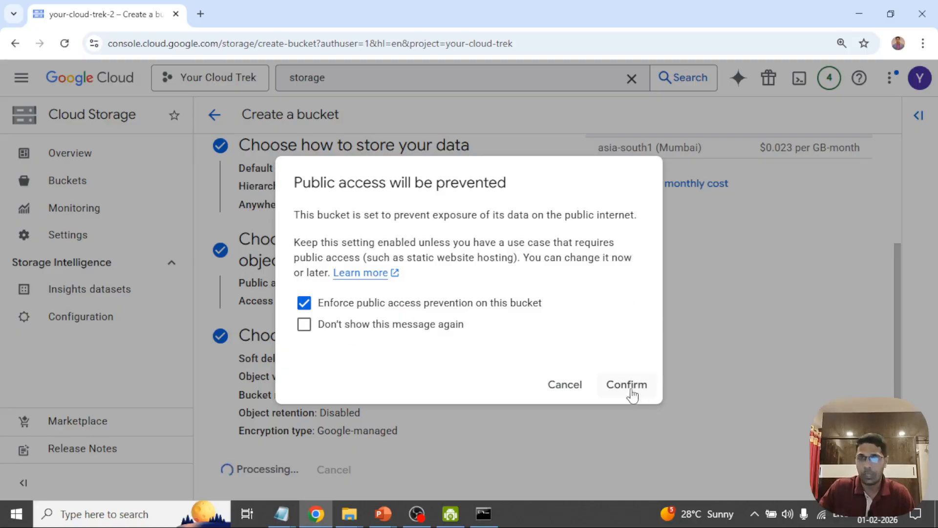
left_click(630, 387)
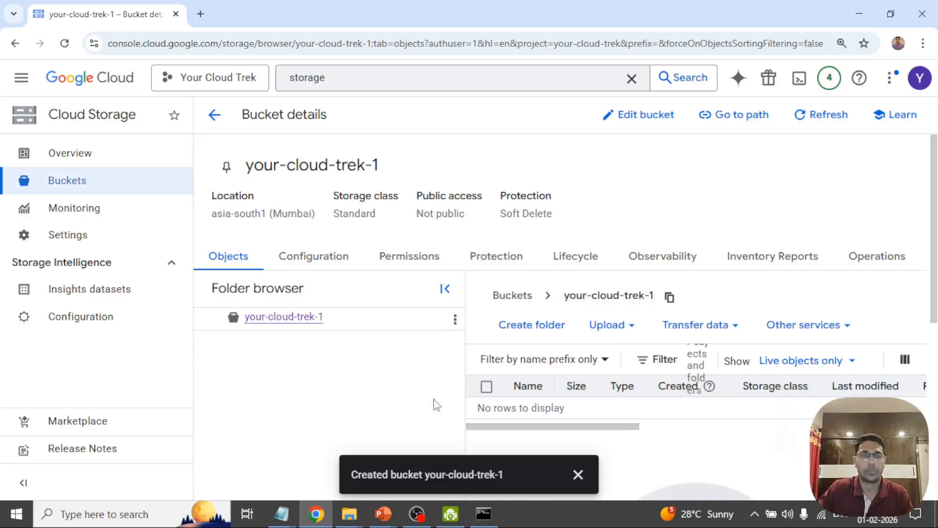
left_click(577, 475)
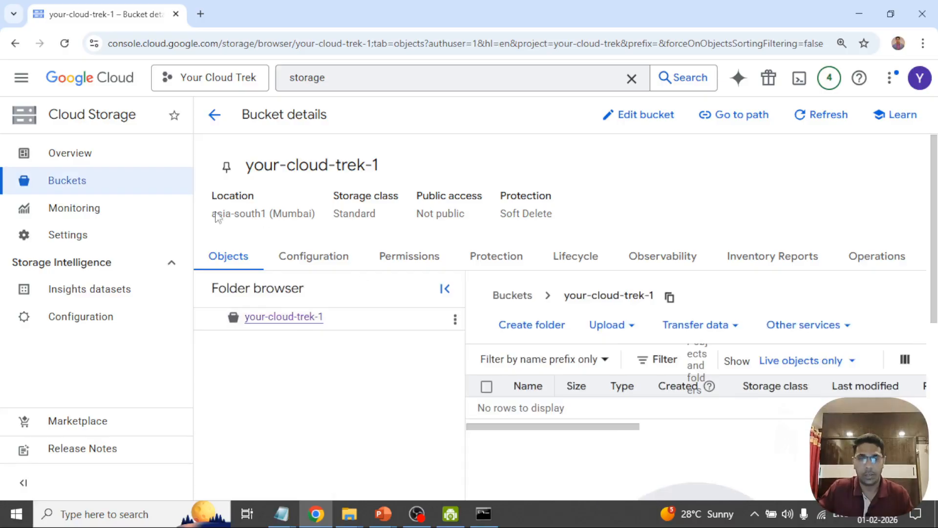
Review the new bucket's configuration overview, paying attention to its location type.
left_click(335, 261)
scroll(436, 324, "down", 1)
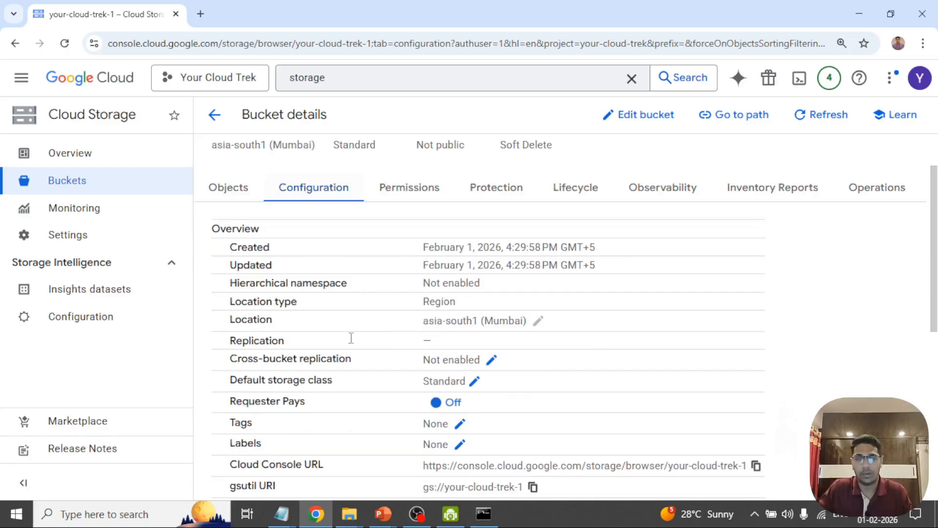
scroll(362, 357, "down", 1)
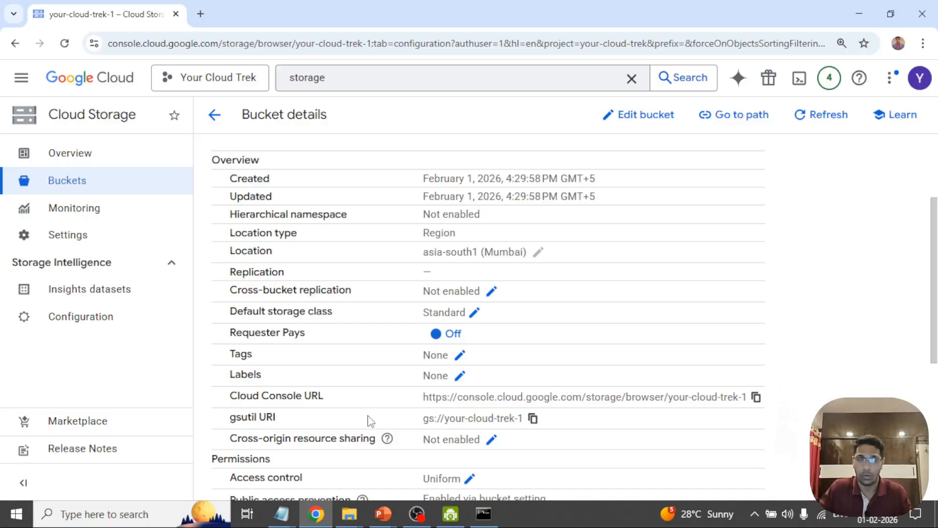
scroll(388, 389, "up", 1)
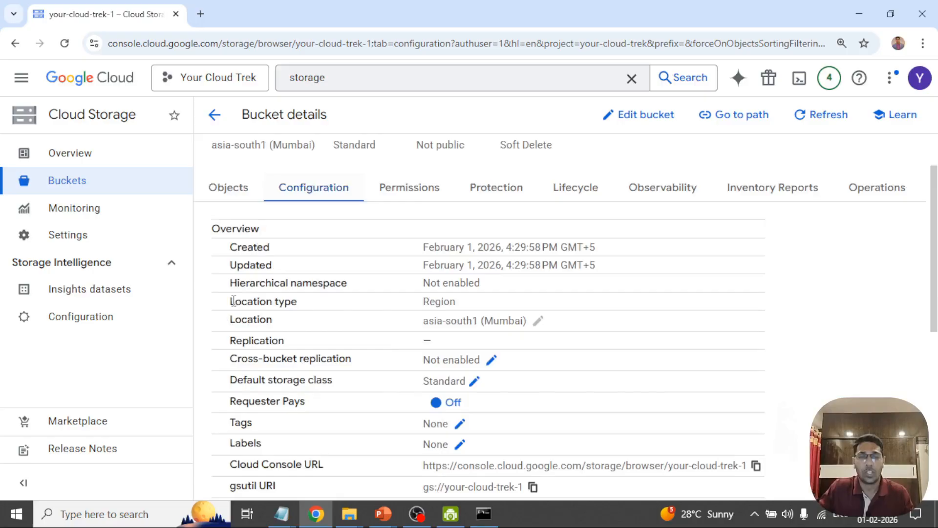
left_click_drag(233, 300, 298, 302)
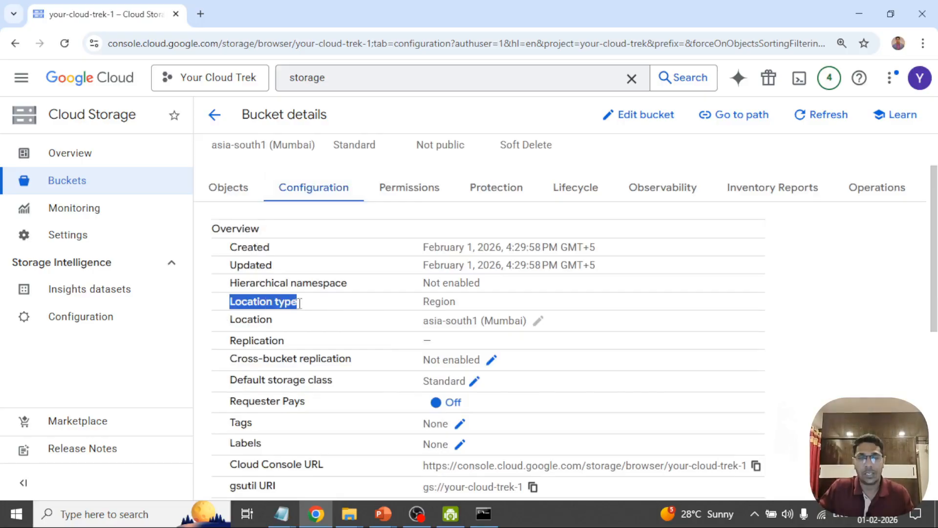
double_click(440, 303)
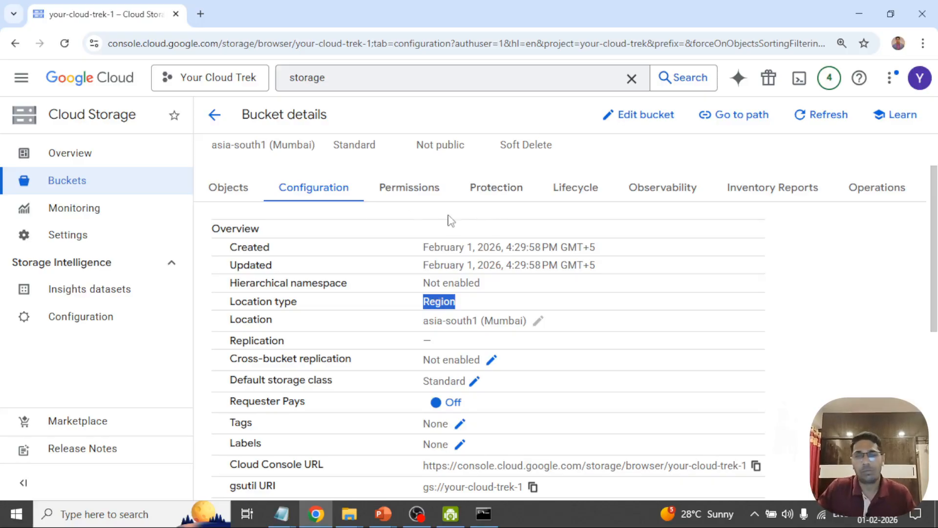
Look over the bucket's lifecycle rules page.
left_click(580, 194)
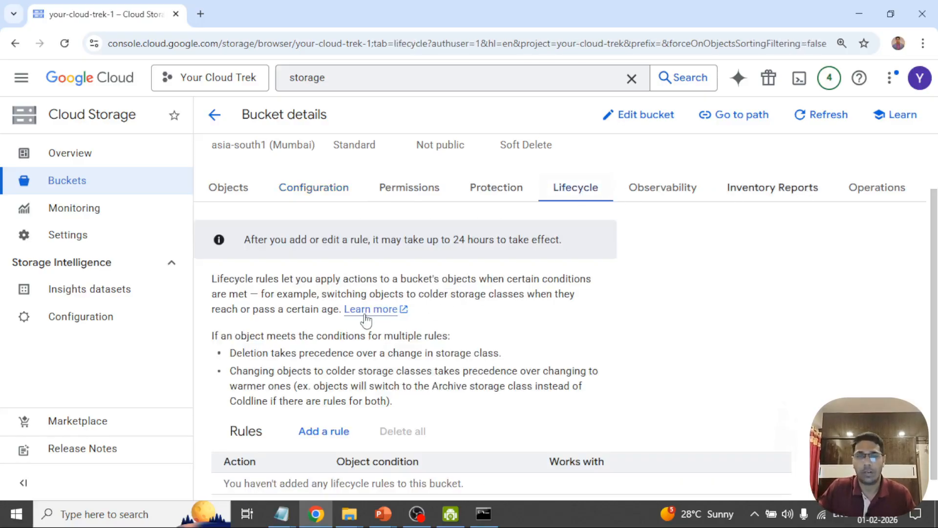
scroll(366, 320, "down", 1)
scroll(614, 376, "up", 2)
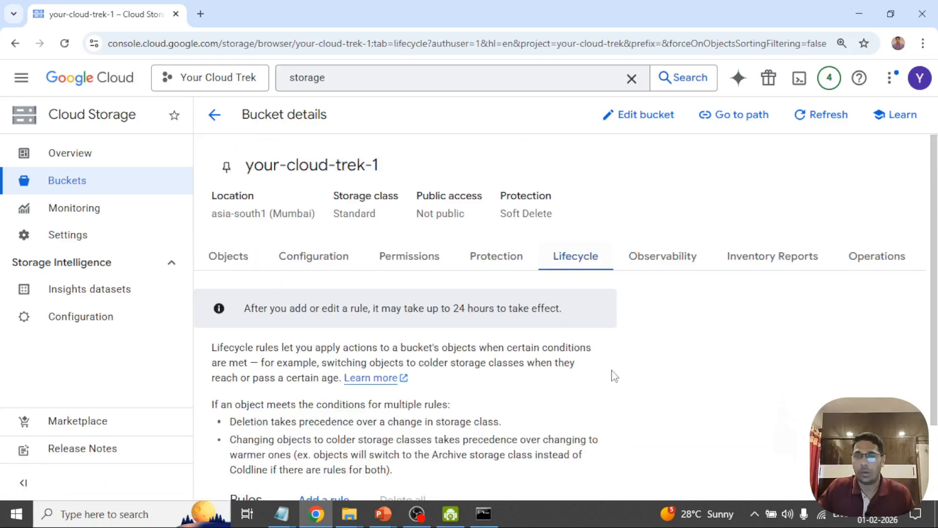
Upload the Dog image from the MyData folder to the bucket's objects and dismiss the upload notice.
left_click(237, 264)
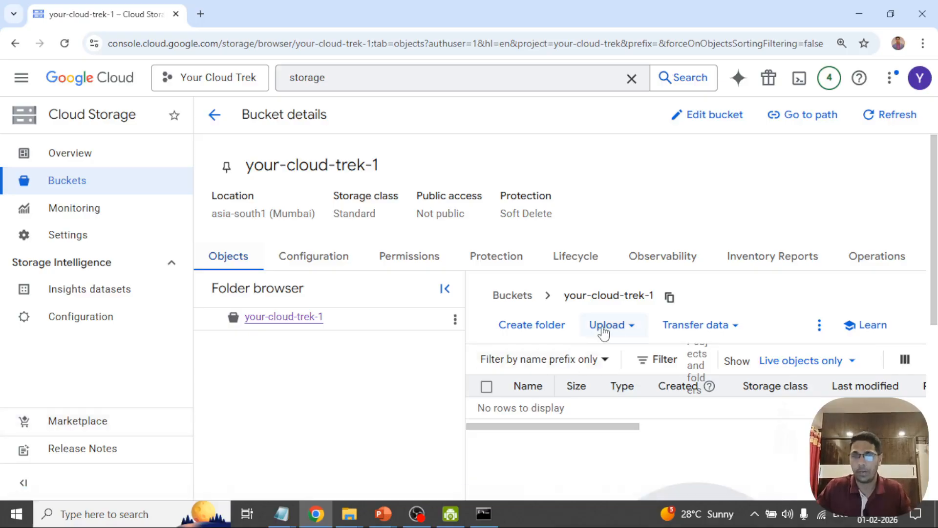
left_click(620, 332)
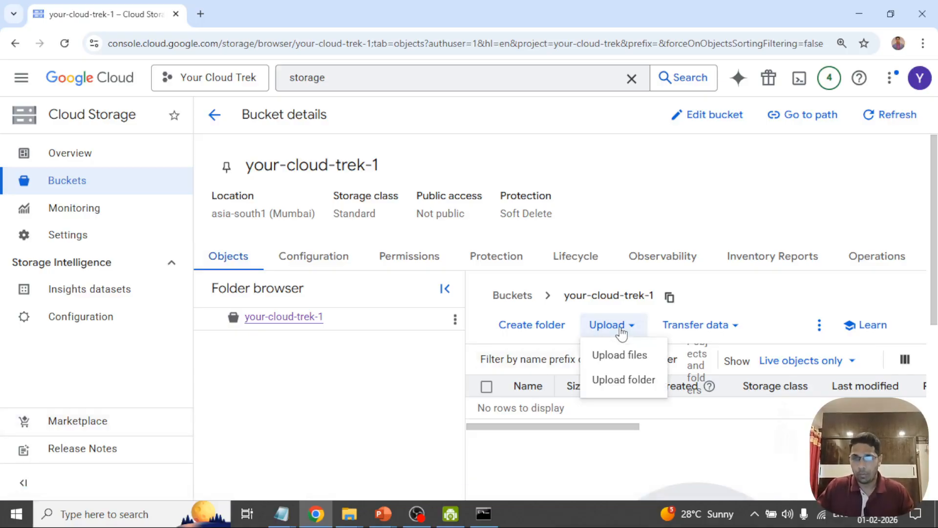
left_click(624, 357)
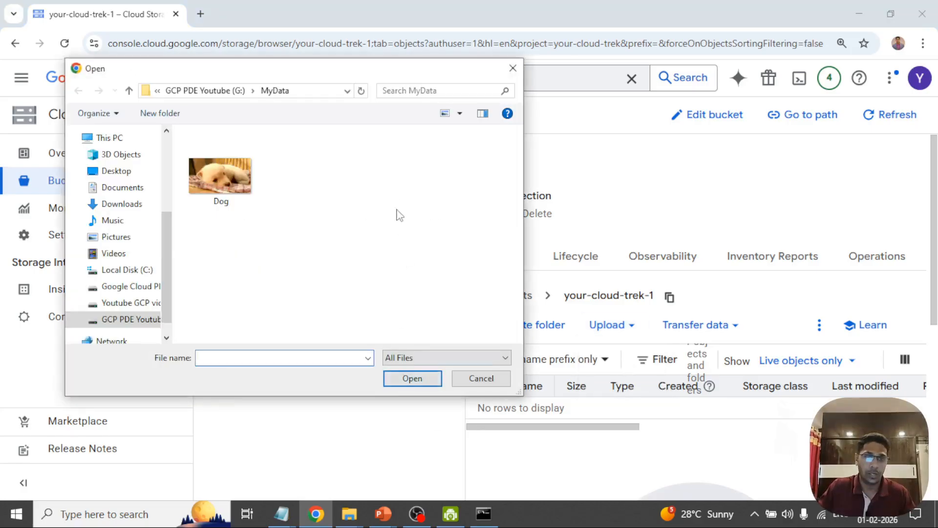
left_click(234, 183)
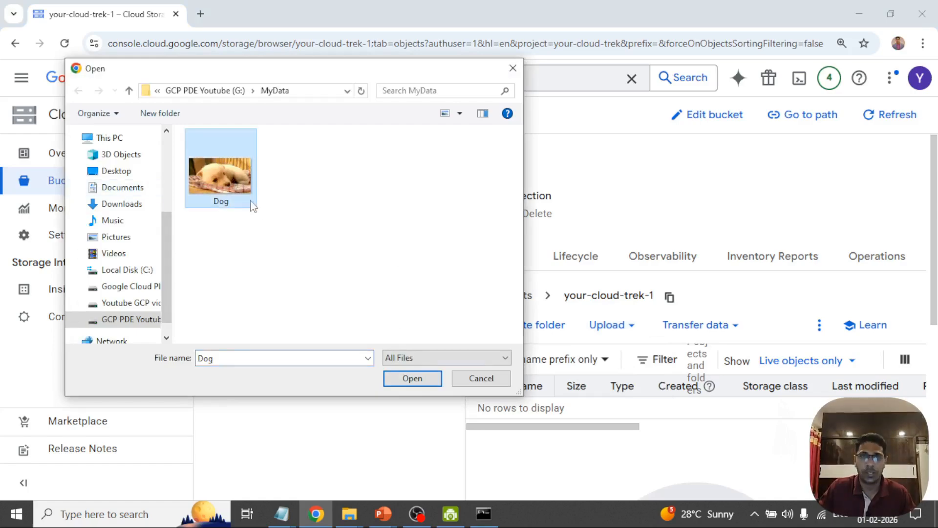
left_click(430, 379)
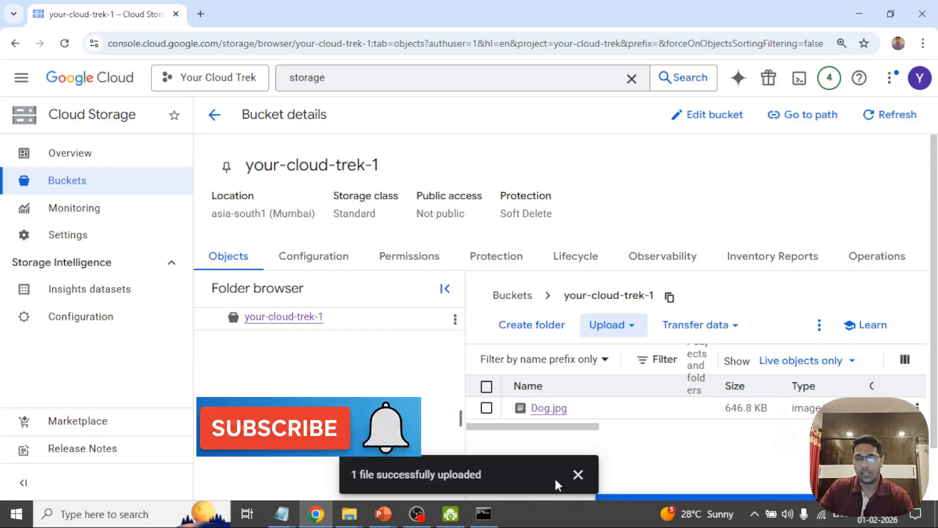
left_click(578, 476)
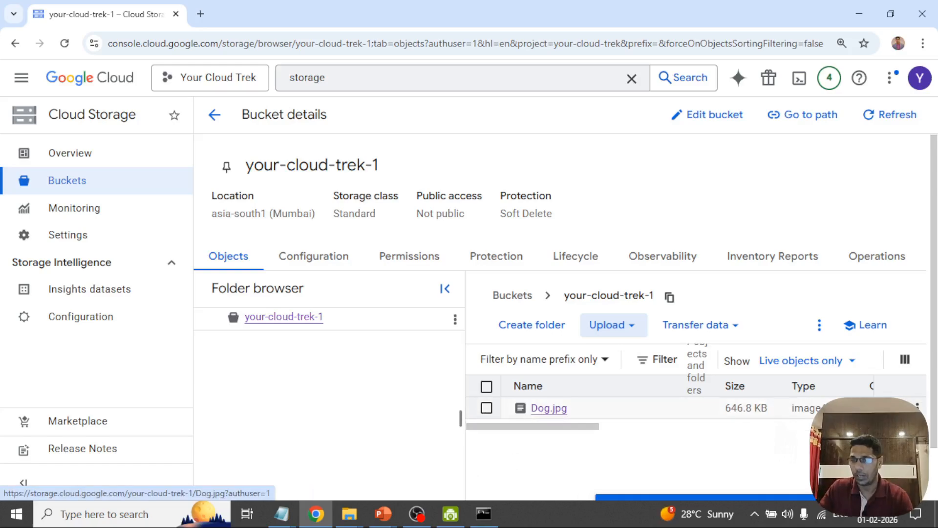
View the uploaded Dog.jpg object in its own browser tab, and close that tab.
left_click(549, 407)
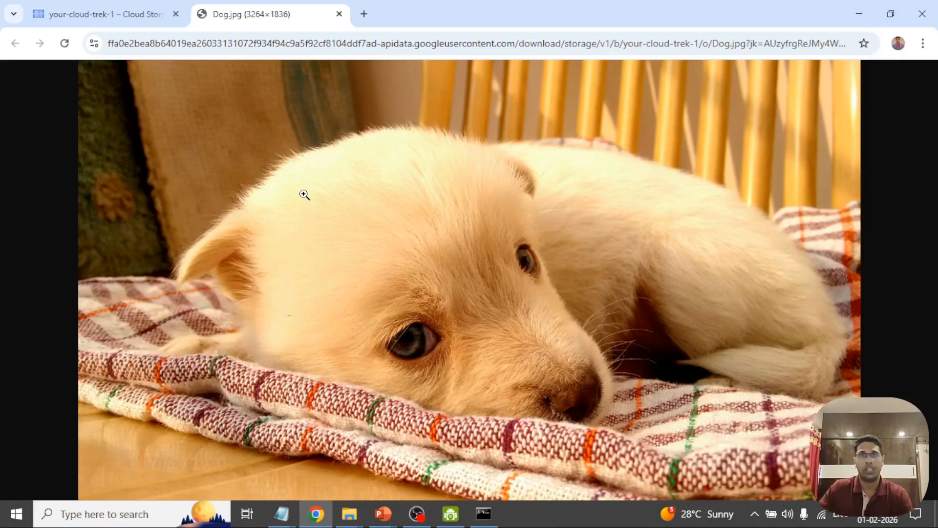
left_click(339, 15)
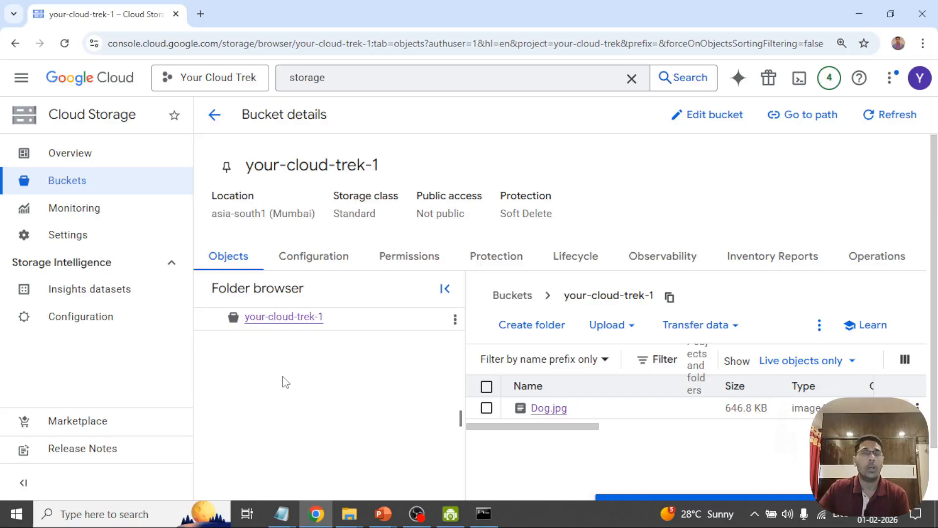
Switch to the Notepad notes by way of the hands-on slide and read the gcloud storage buckets create command.
left_click(450, 468)
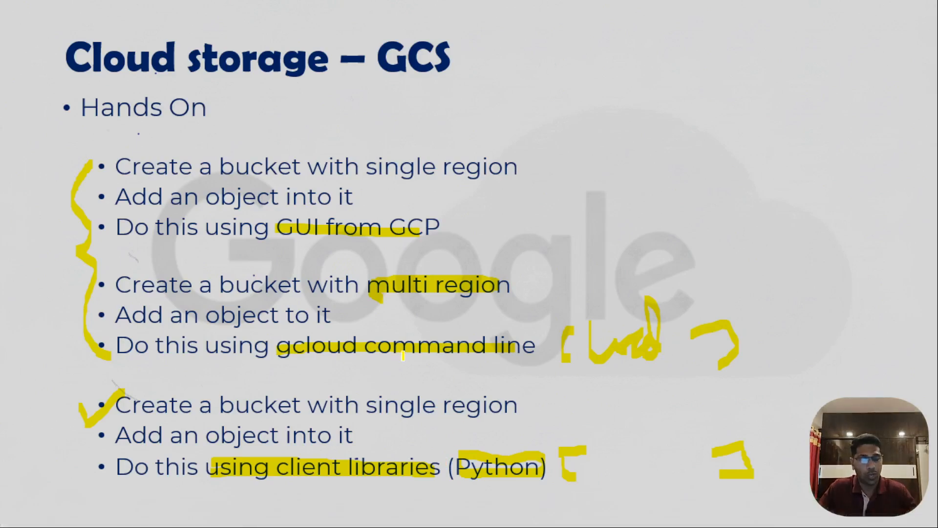
key("super+d")
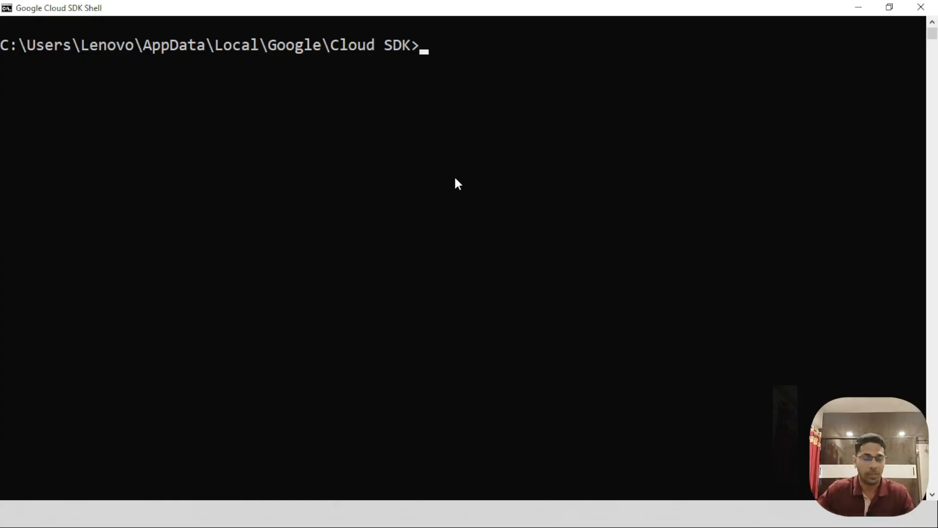
key("alt+Tab")
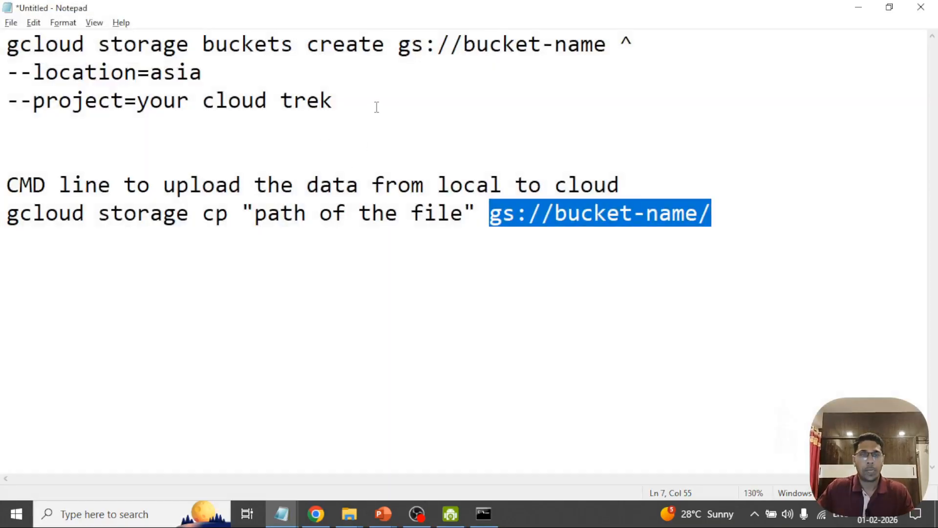
left_click(376, 104)
left_click_drag(10, 42, 634, 43)
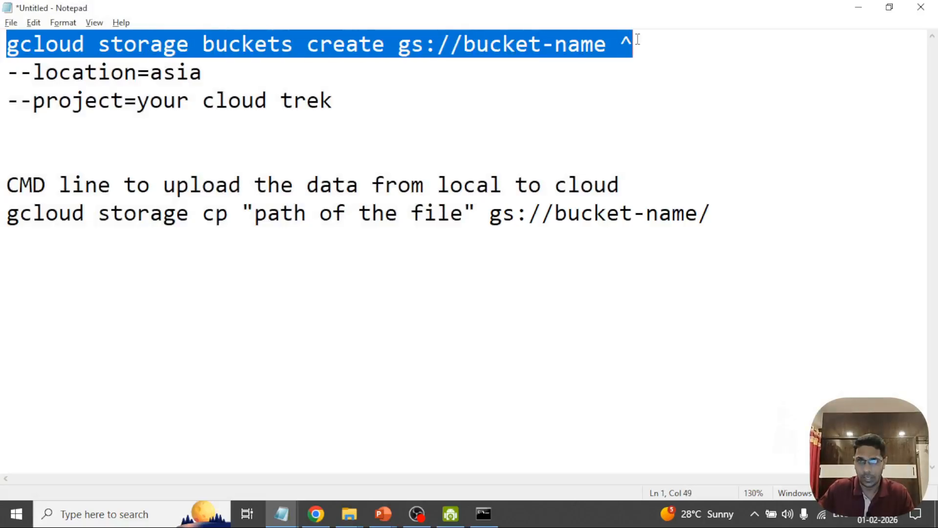
left_click(358, 110)
Switch to the PowerPoint slide show, highlight "single" in the first task and circle "multi region" in the second.
mouse_move(386, 508)
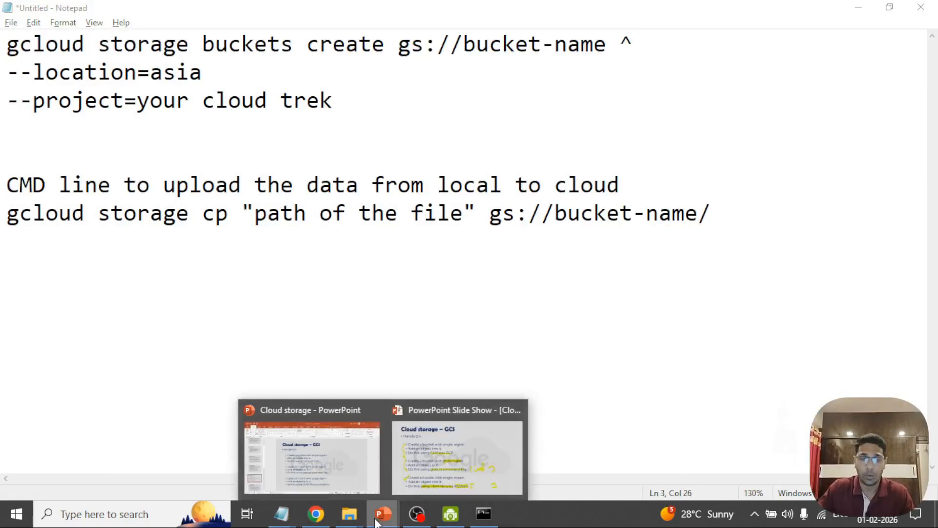
left_click(431, 459)
mouse_move(401, 262)
left_mouse_down()
mouse_move(388, 262)
mouse_move(366, 299)
mouse_move(508, 304)
mouse_move(476, 259)
mouse_move(399, 264)
left_mouse_up()
left_click_drag(367, 168, 438, 168)
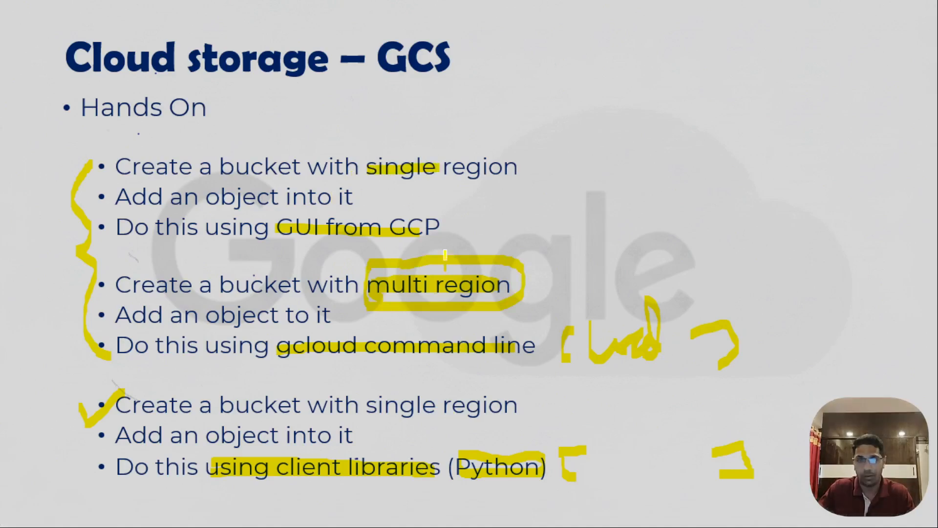
mouse_move(379, 269)
left_mouse_down()
mouse_move(442, 269)
mouse_move(513, 294)
mouse_move(384, 298)
left_mouse_up()
Return to the Notepad notes and set the create command's location to asia-south1.
key("alt+Tab")
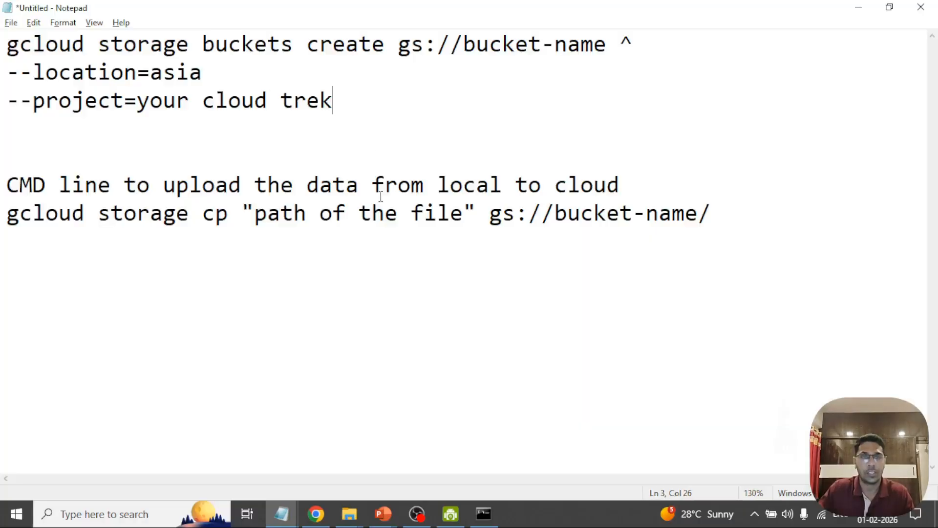
left_click(218, 78)
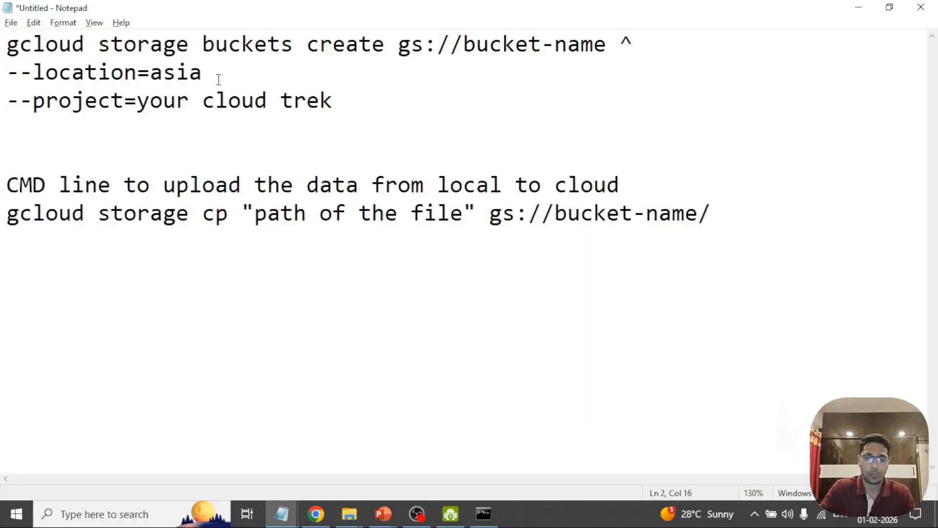
type("-south1")
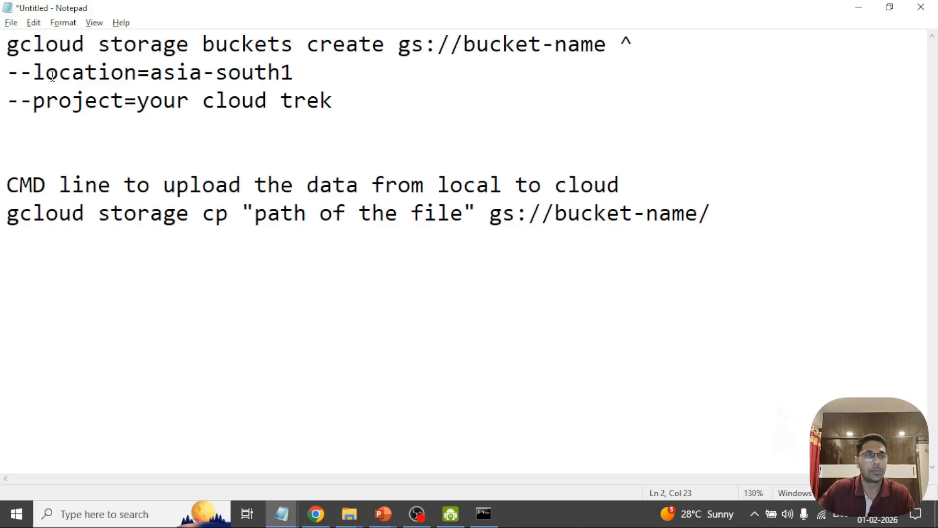
Examine the parts of the bucket creation command: gcloud storage buckets create, the gs:// prefix and the bucket-name placeholder.
left_click_drag(7, 44, 229, 45)
double_click(228, 45)
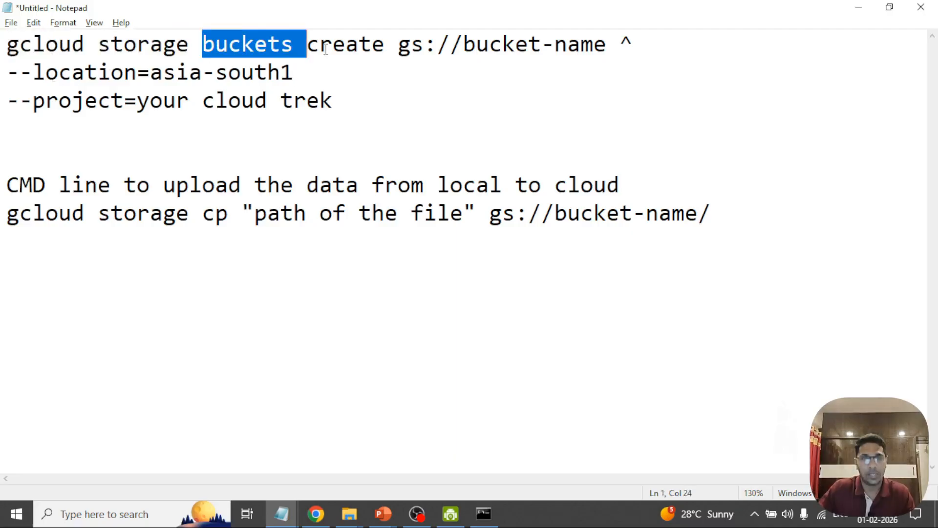
double_click(353, 45)
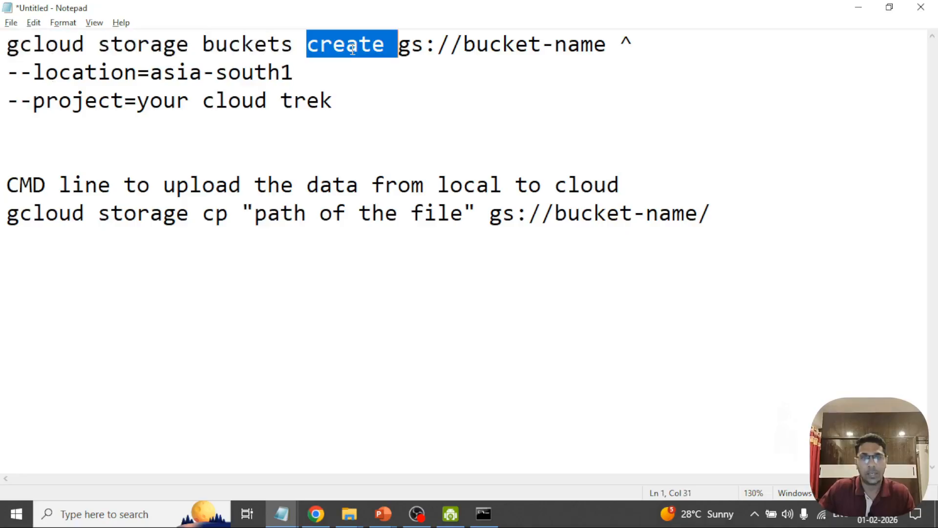
left_click(382, 47)
left_click_drag(19, 44, 390, 43)
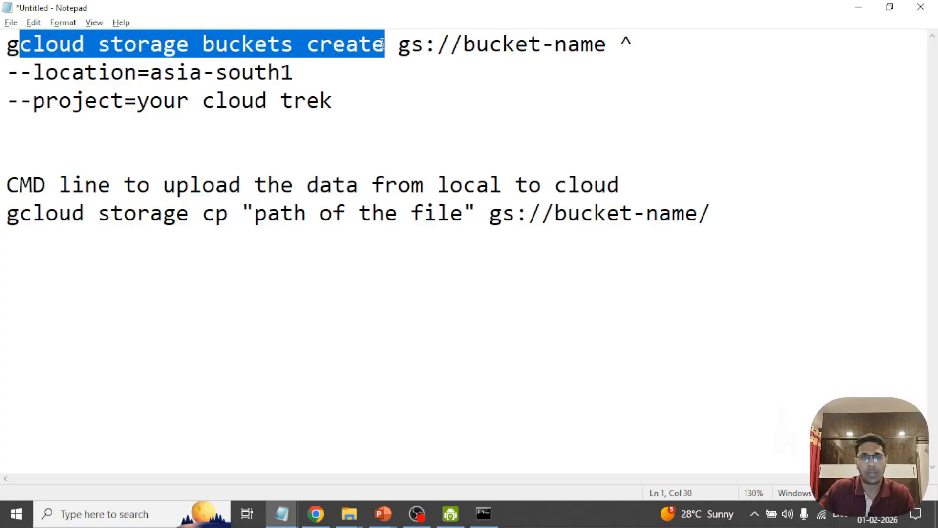
left_click(382, 44)
left_click_drag(8, 44, 46, 44)
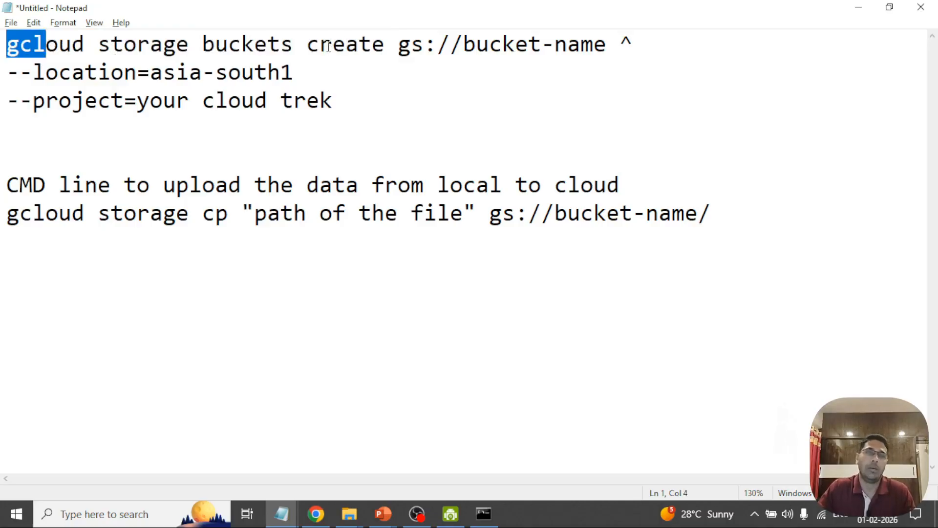
left_click_drag(385, 44, 6, 49)
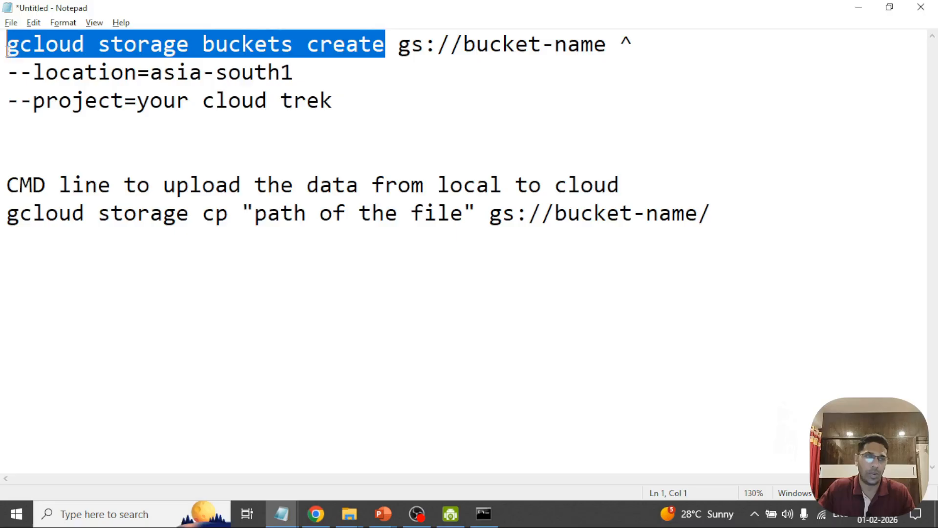
left_click(399, 49)
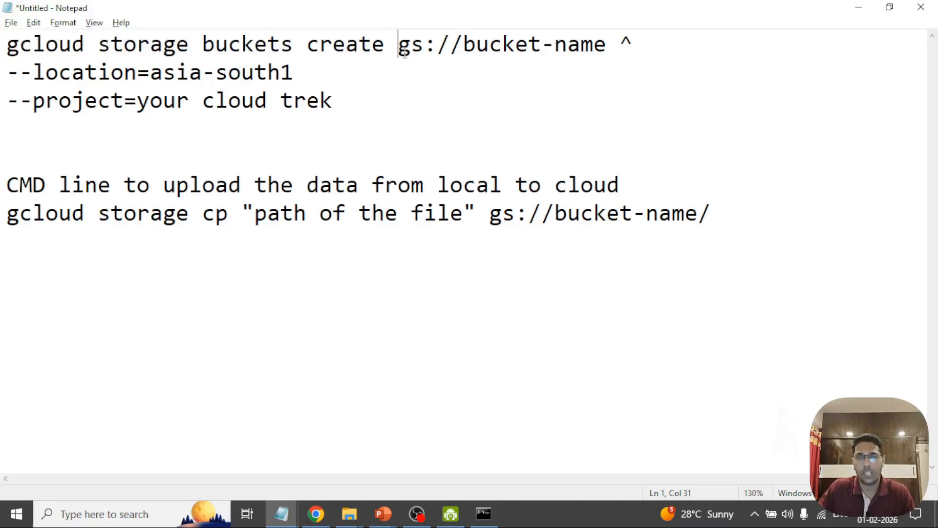
left_click(428, 47)
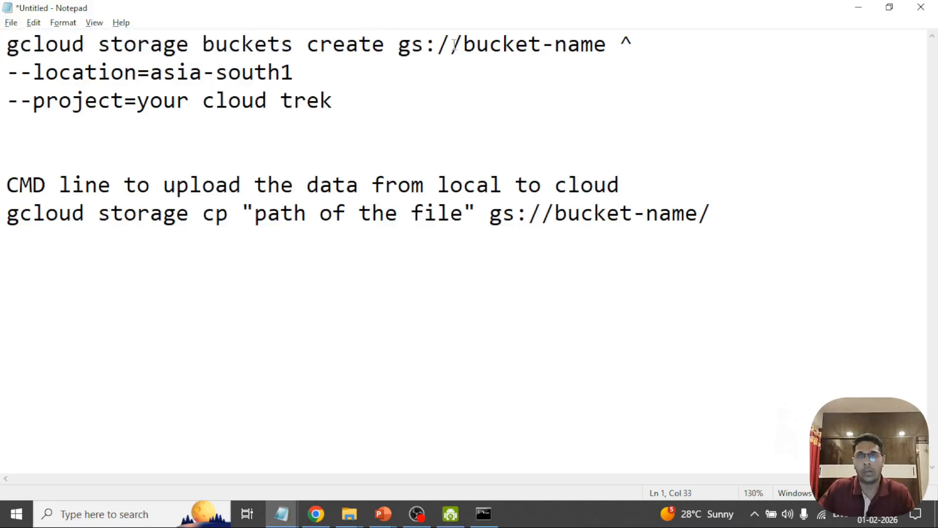
left_click_drag(462, 45, 606, 45)
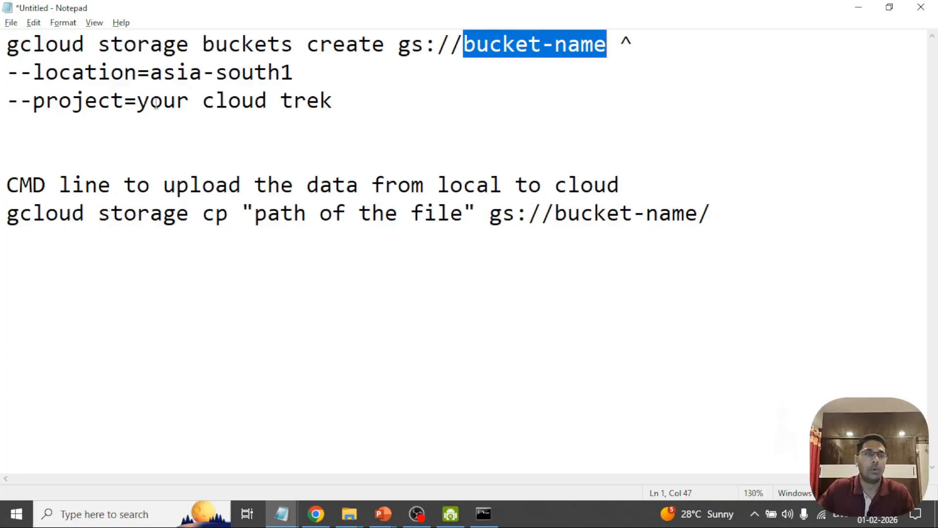
Annotate the asia-south1 location in the create command with the note "(Single region)".
left_click(336, 76)
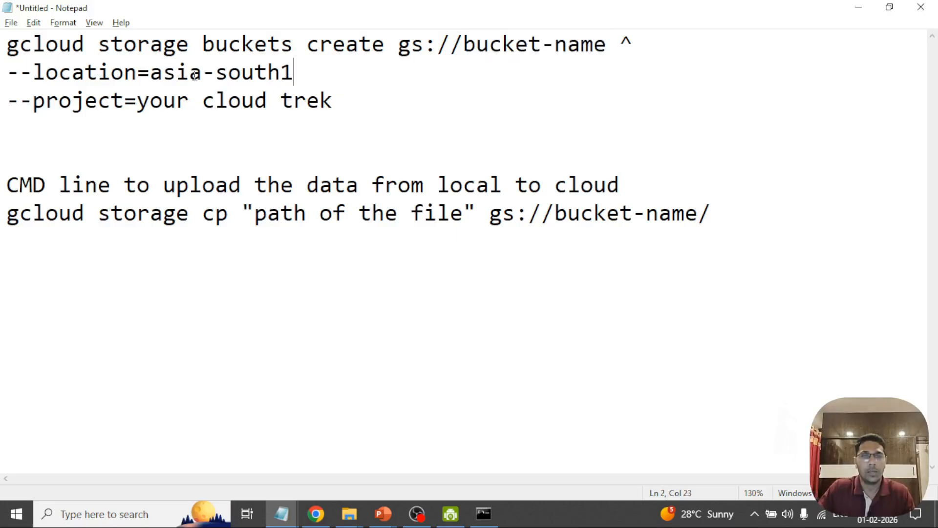
double_click(160, 75)
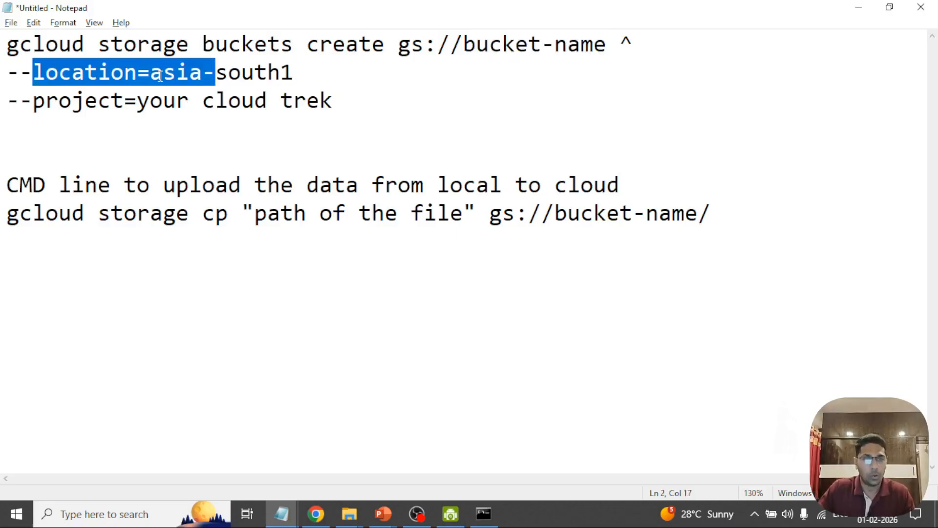
left_click(178, 74)
left_click_drag(220, 72, 303, 73)
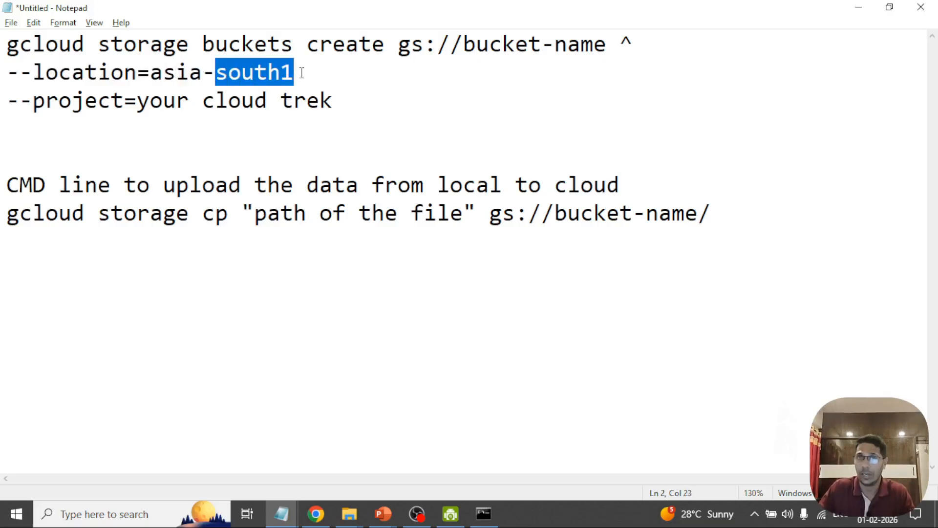
left_click(302, 72)
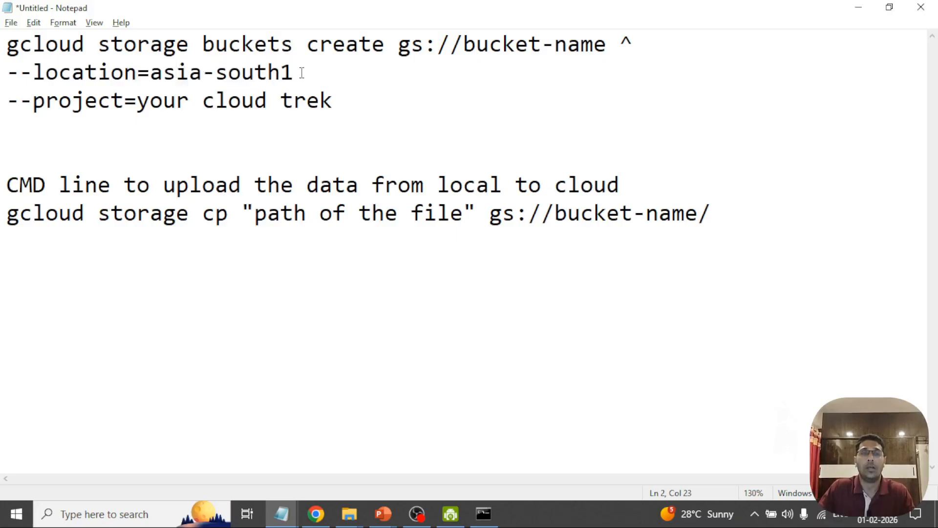
type("(Si")
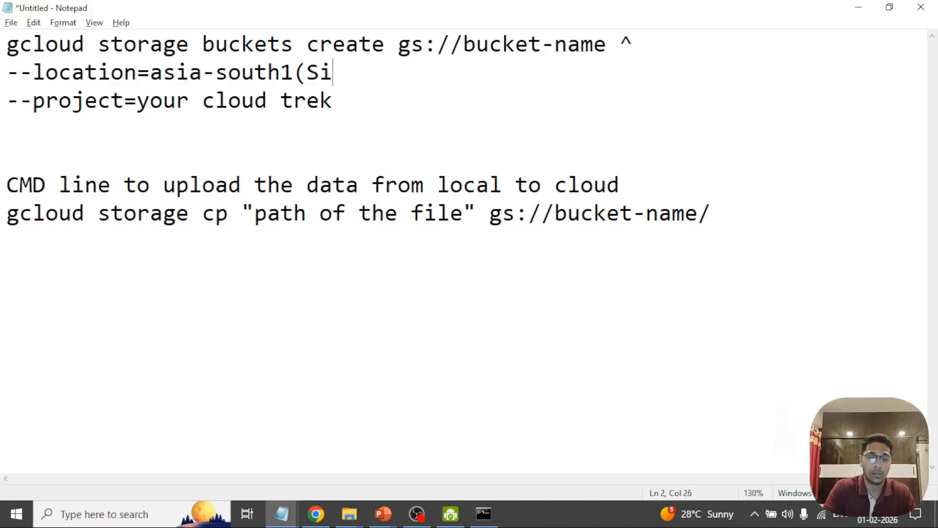
type("ngle region)")
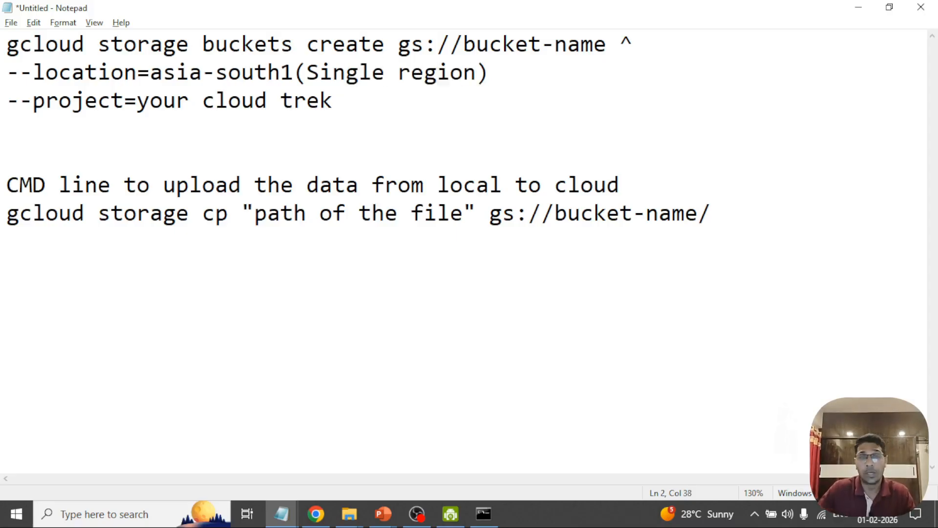
Shorten the create command's location to asia and change the bracketed note after it to "(Multi region)", separated by a space.
left_click_drag(463, 45, 607, 44)
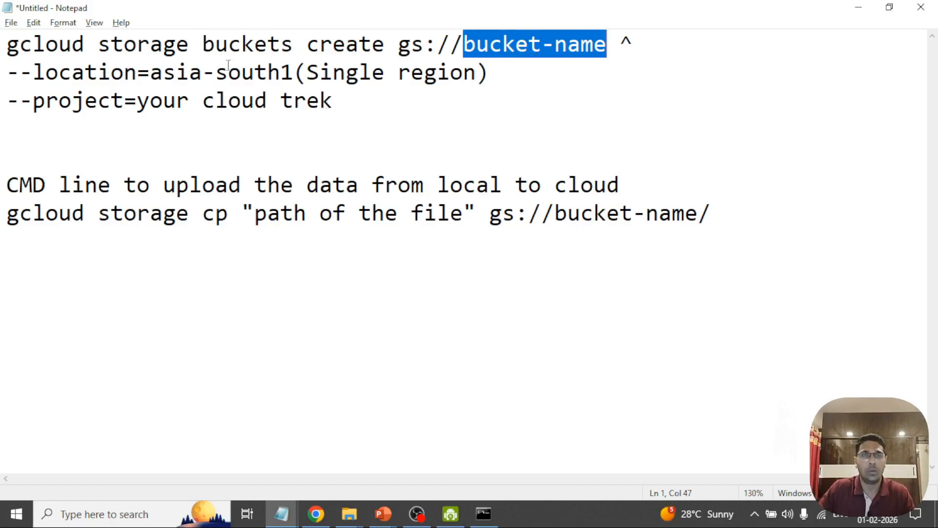
left_click_drag(203, 72, 293, 72)
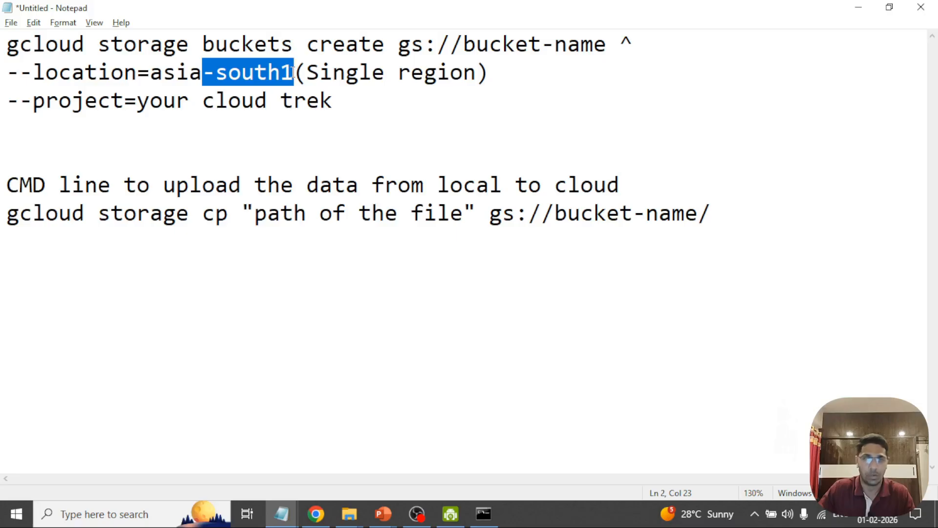
key("BackSpace")
left_click(290, 73)
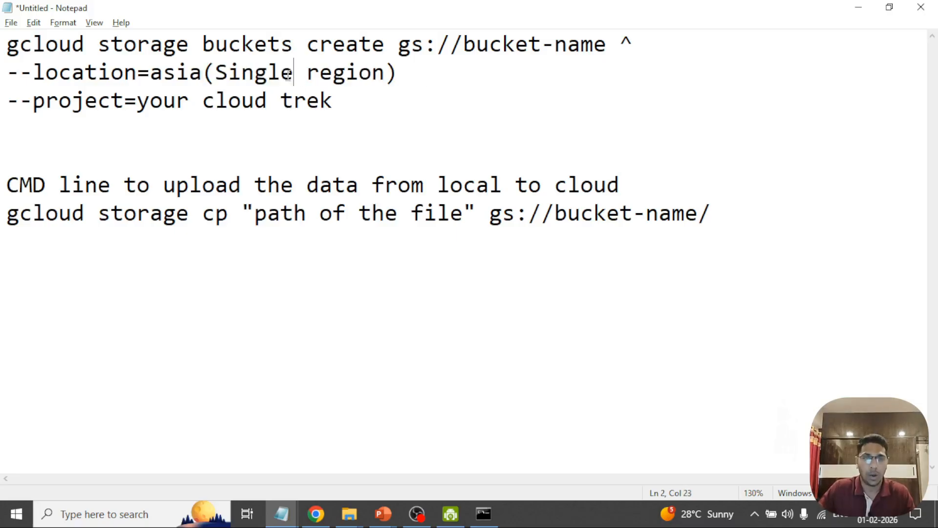
left_click_drag(289, 73, 215, 73)
type("Mu")
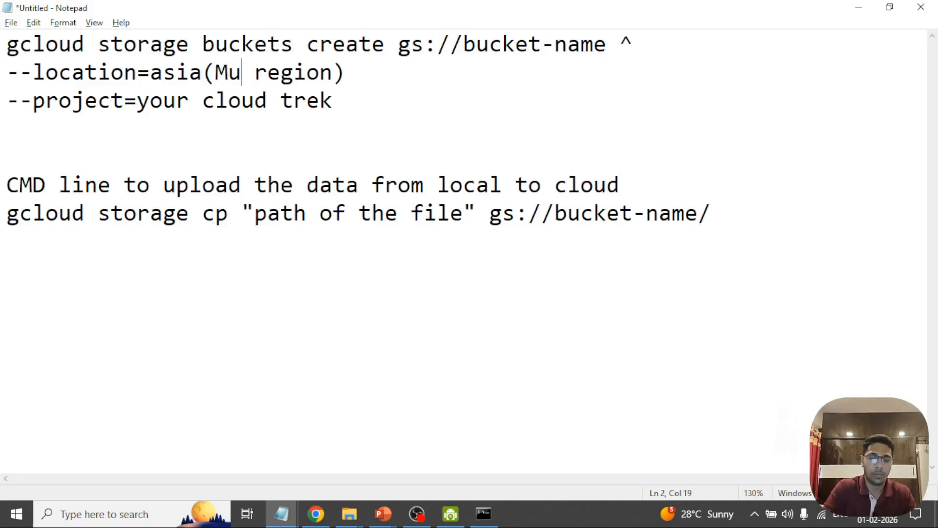
type("lti")
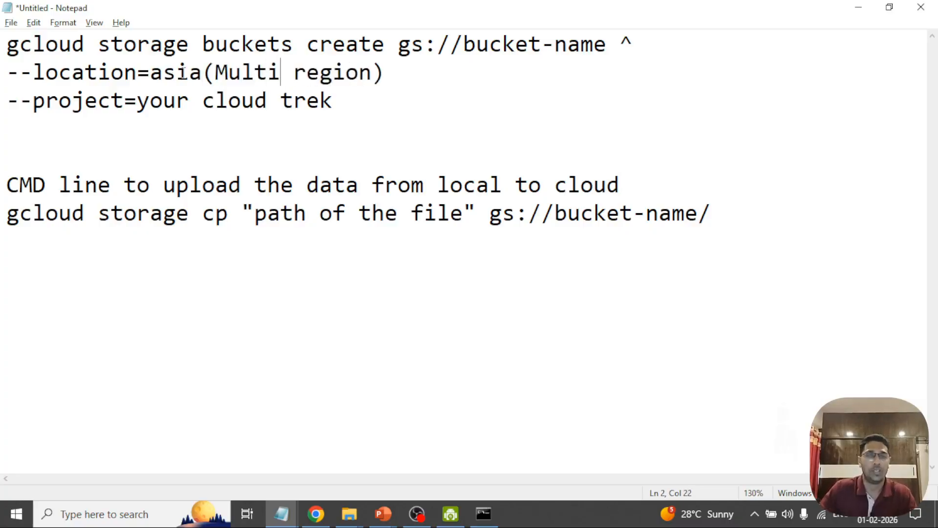
left_click(201, 73)
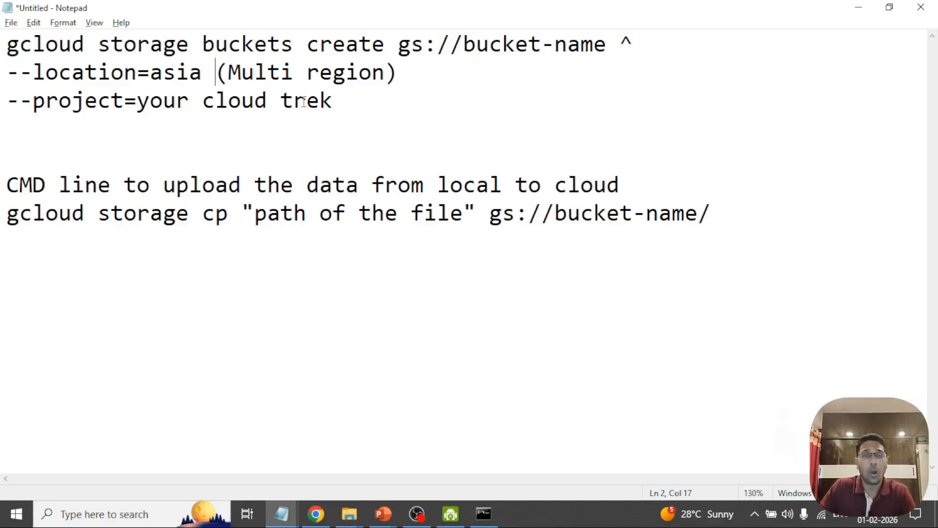
double_click(320, 73)
Change the create command's location to US, then highlight the bucket-name placeholder.
left_click_drag(206, 71, 158, 72)
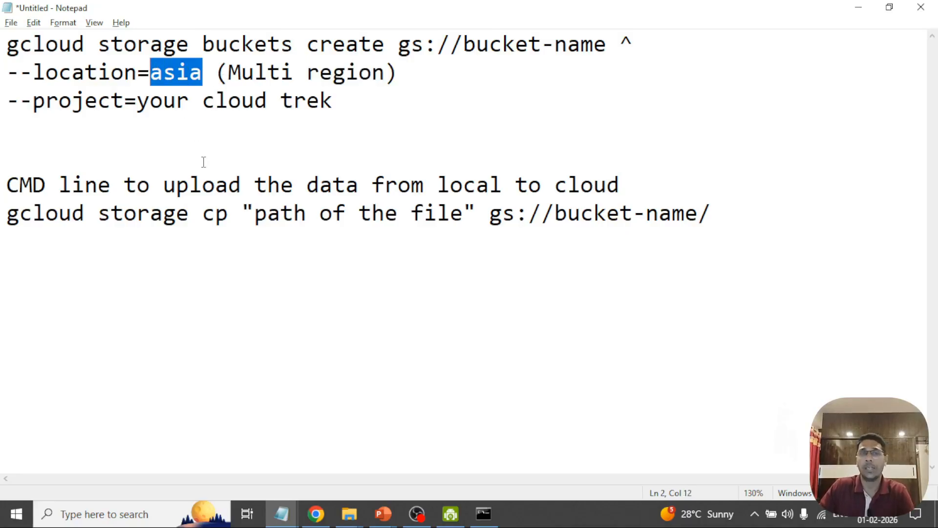
type("US")
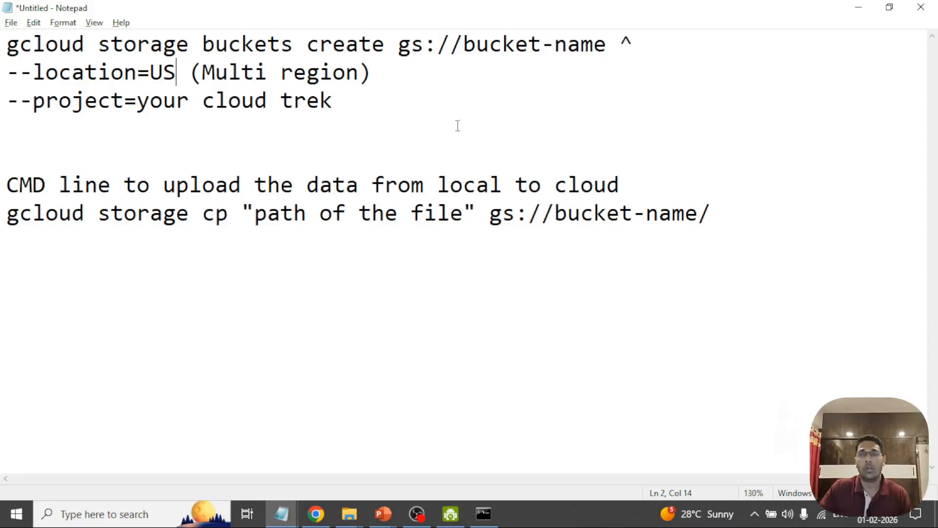
left_click_drag(611, 41, 467, 45)
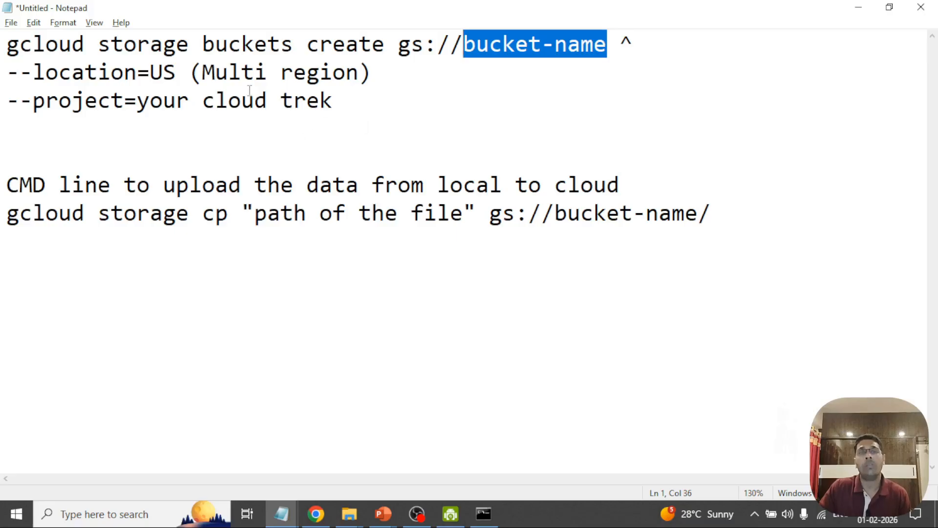
Set the create command's location back to asia and delete the "(Multi region)" note after it.
double_click(164, 74)
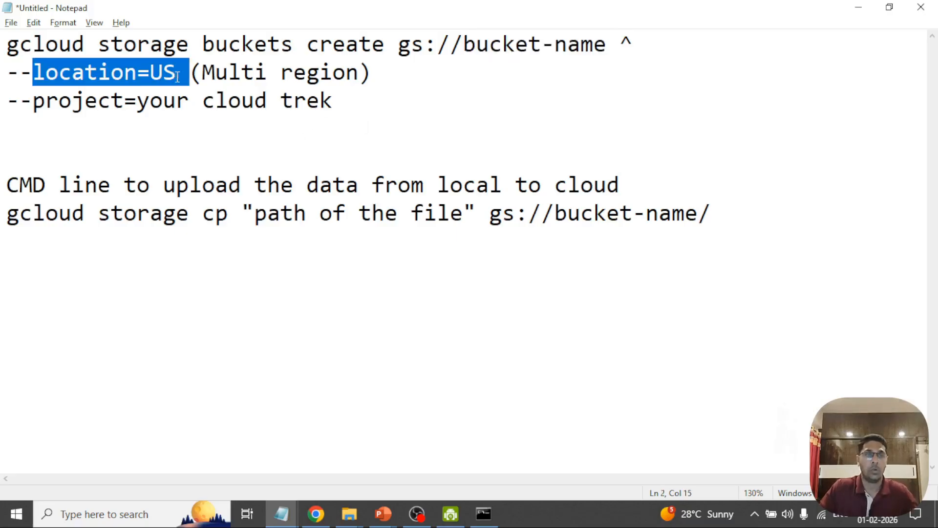
left_click(177, 76)
key("BackSpace")
key("BackSpace")
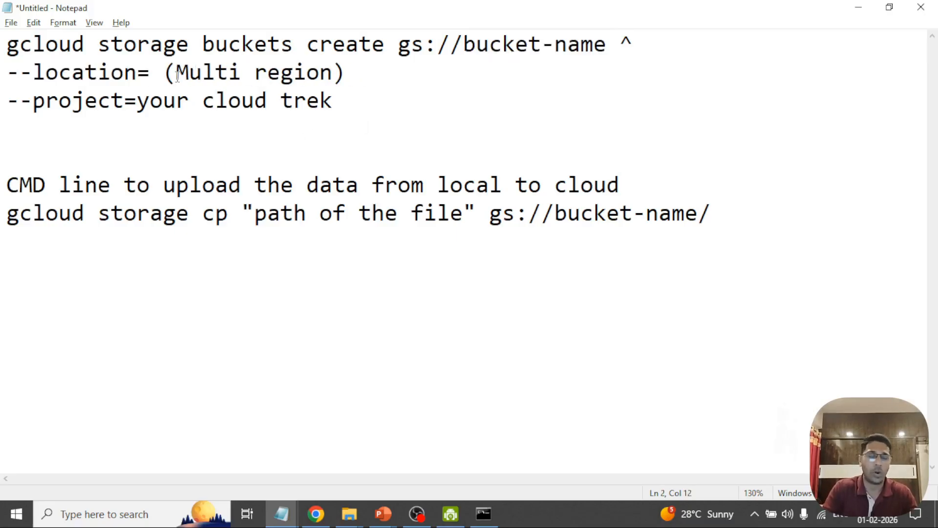
type("asia")
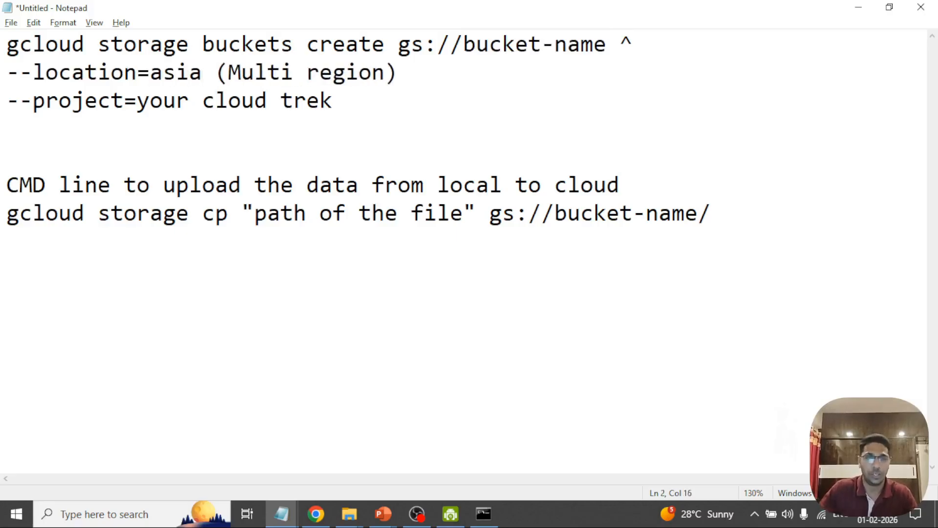
left_click_drag(401, 74, 217, 74)
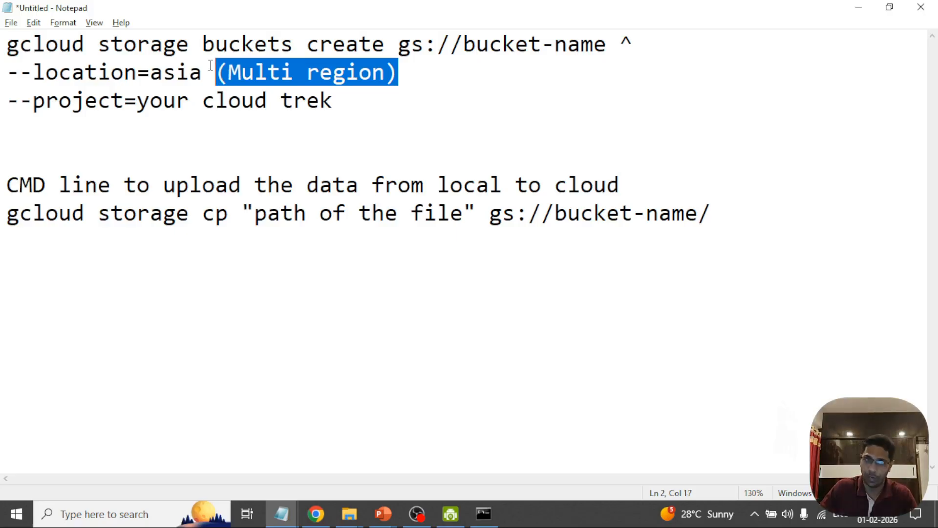
key("BackSpace")
key("BackSpace")
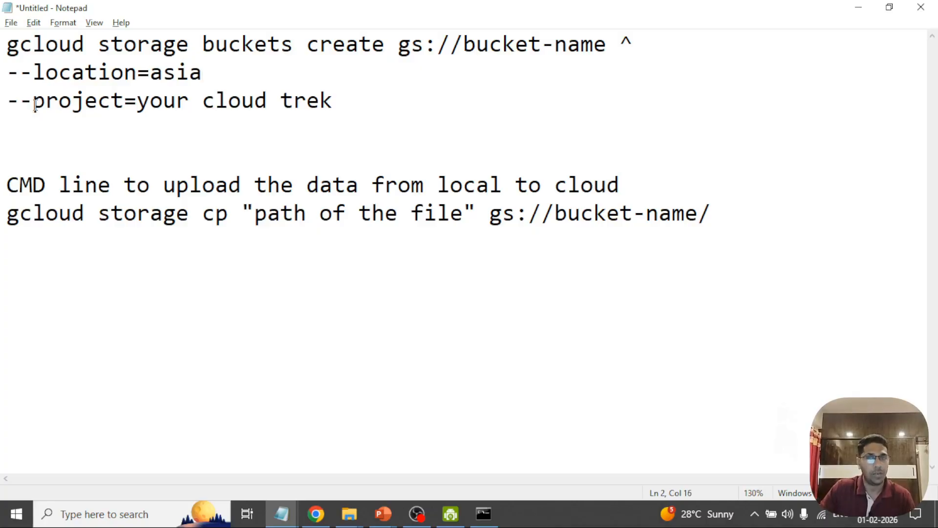
Replace the spaces in the create command's project value with hyphens so it reads your-cloud-trek.
left_click_drag(34, 105, 334, 105)
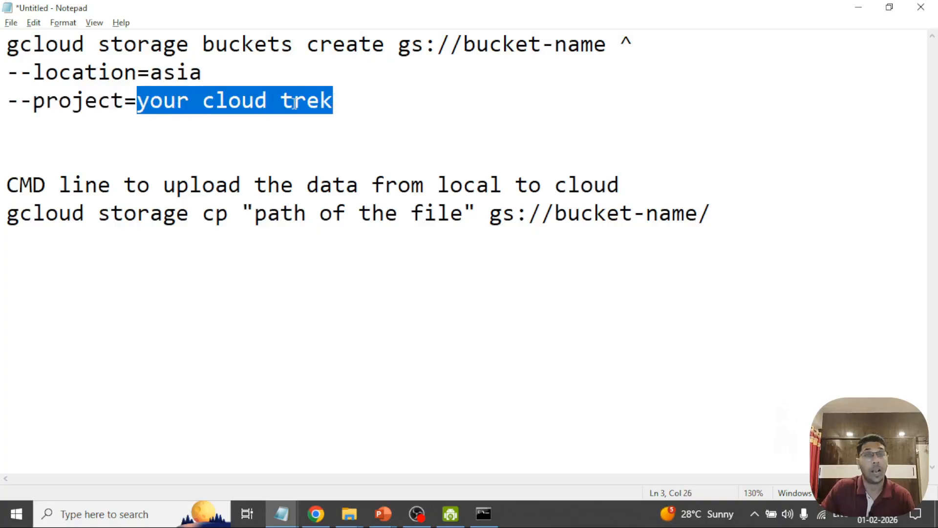
left_click(204, 102)
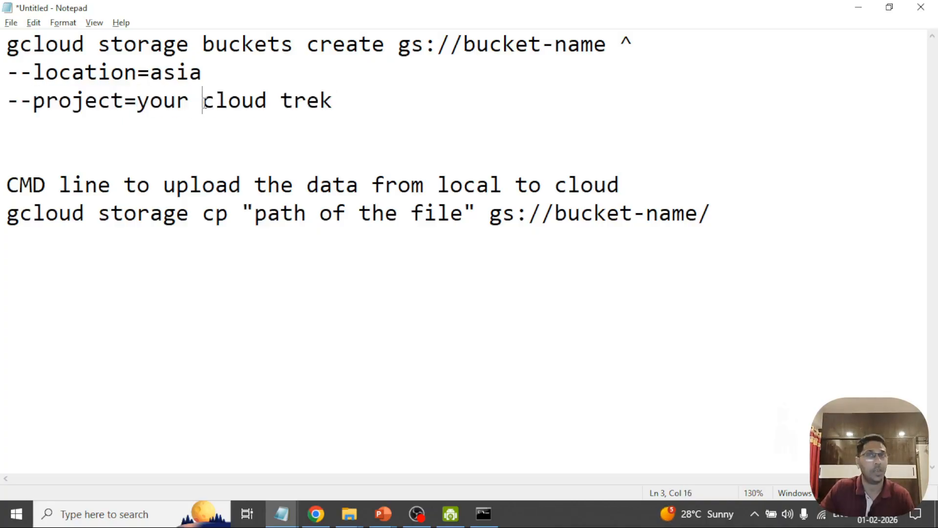
key("BackSpace")
type("-")
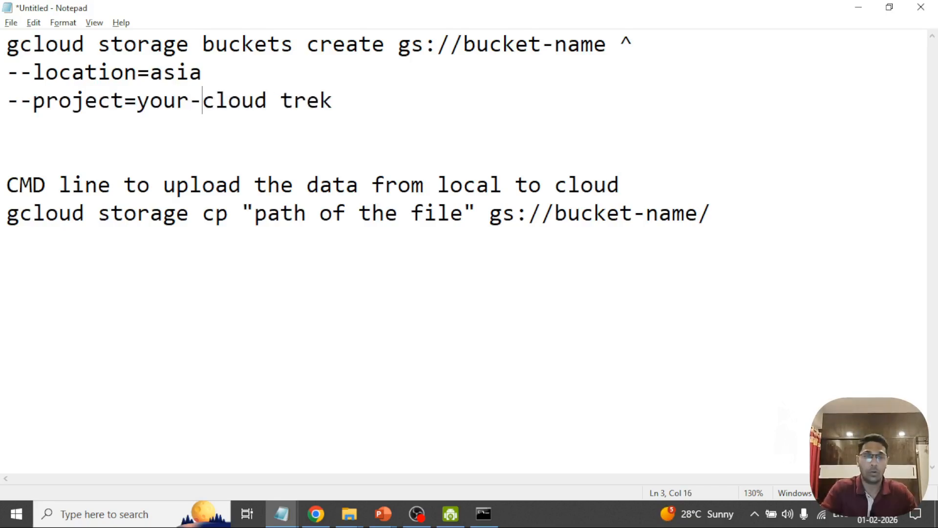
left_click(287, 102)
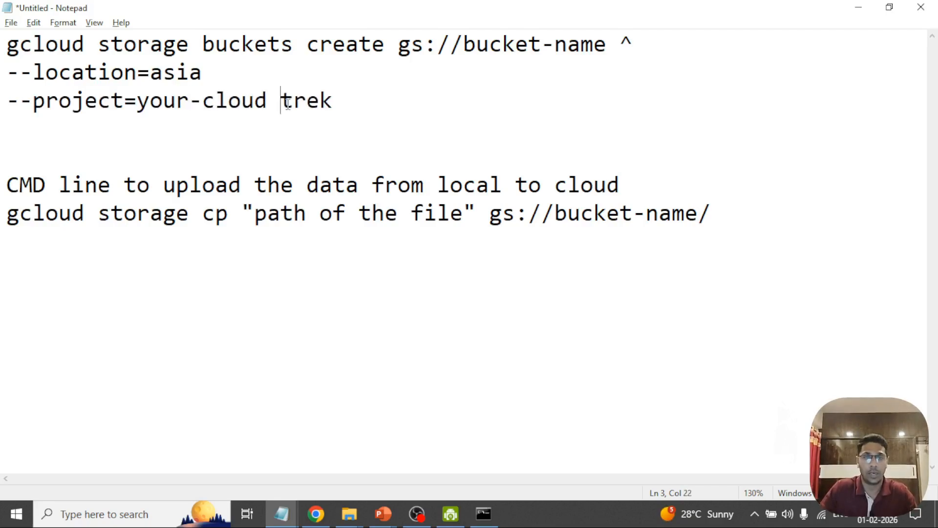
key("BackSpace")
type("-")
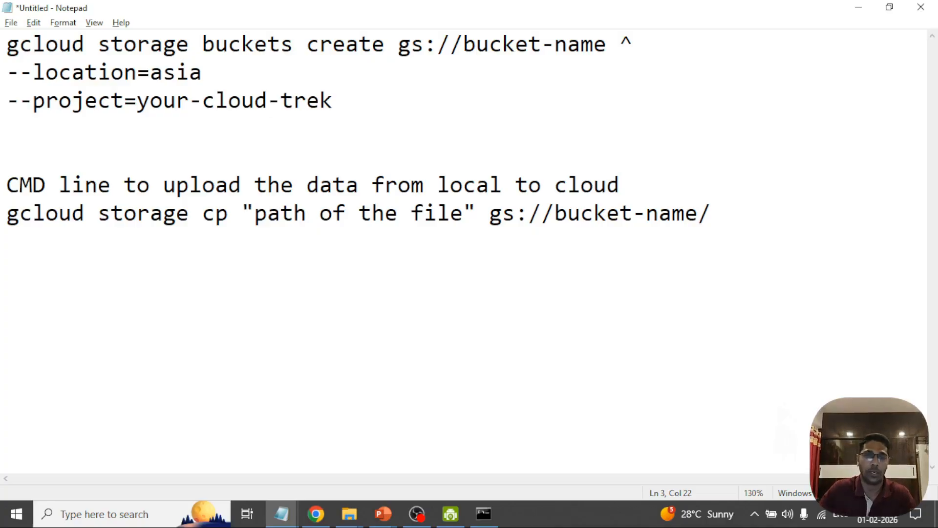
Switch to the Google Cloud SDK Shell and begin the command gcloud storage buckets create gs://.
left_click(484, 513)
left_click(441, 54)
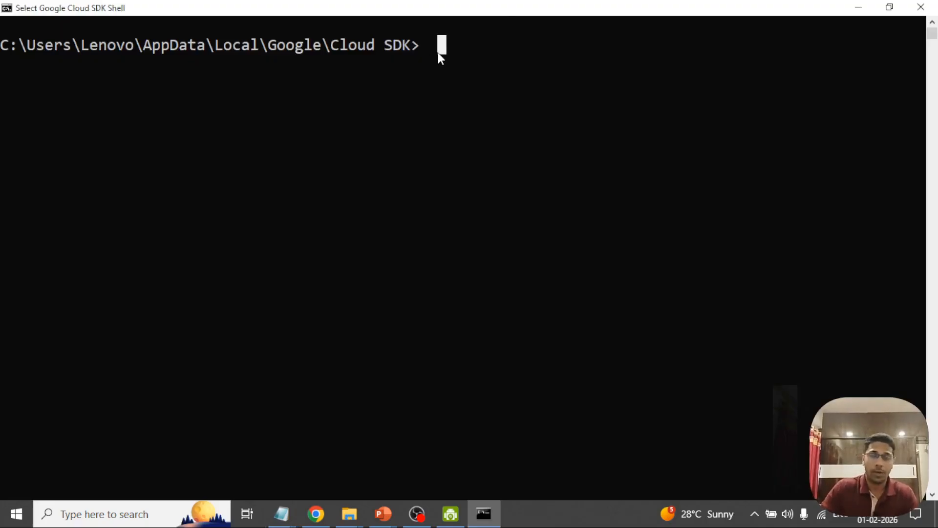
type("cal\\Google\\Cloud SDK>gcl")
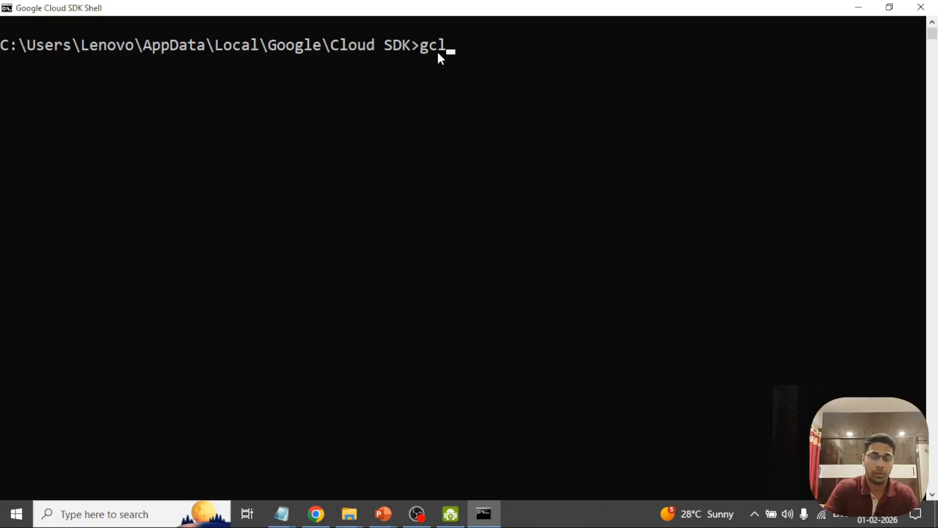
type("oud ")
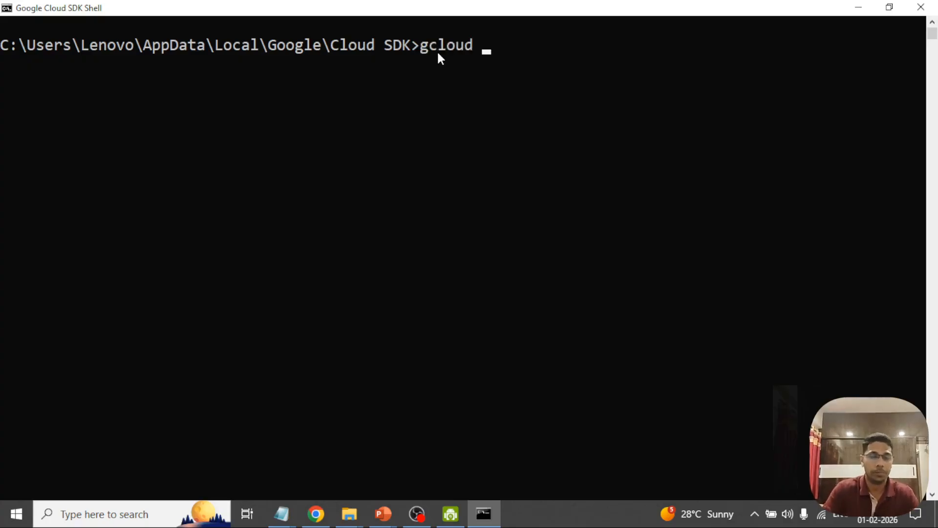
type("storage")
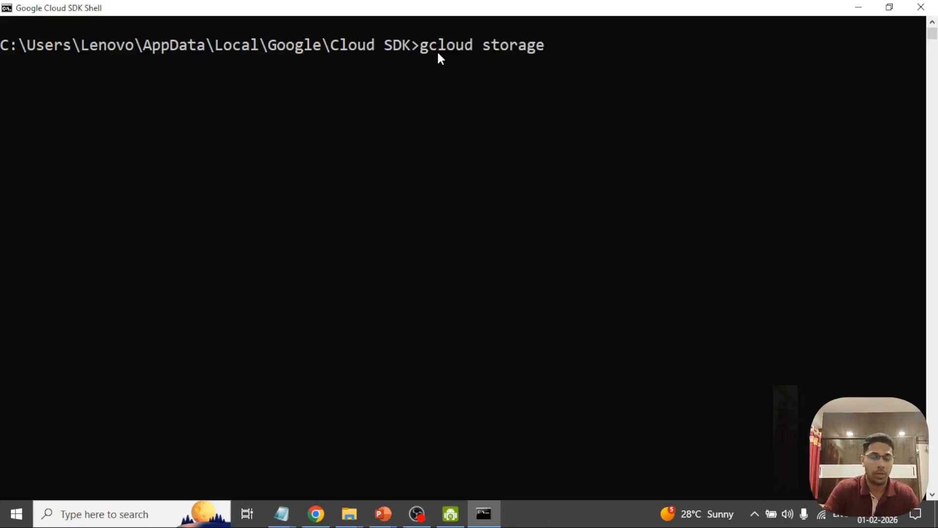
type(" buckets")
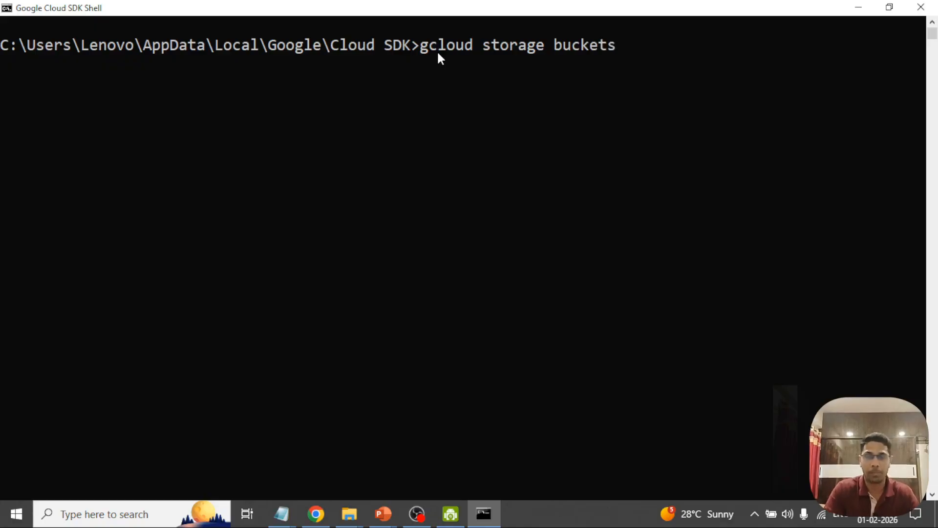
type(" create")
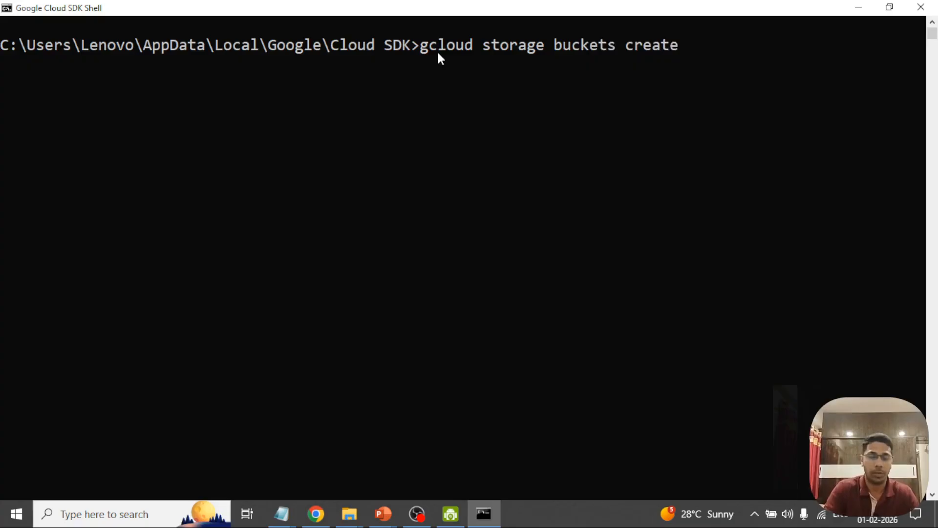
type(" gs:")
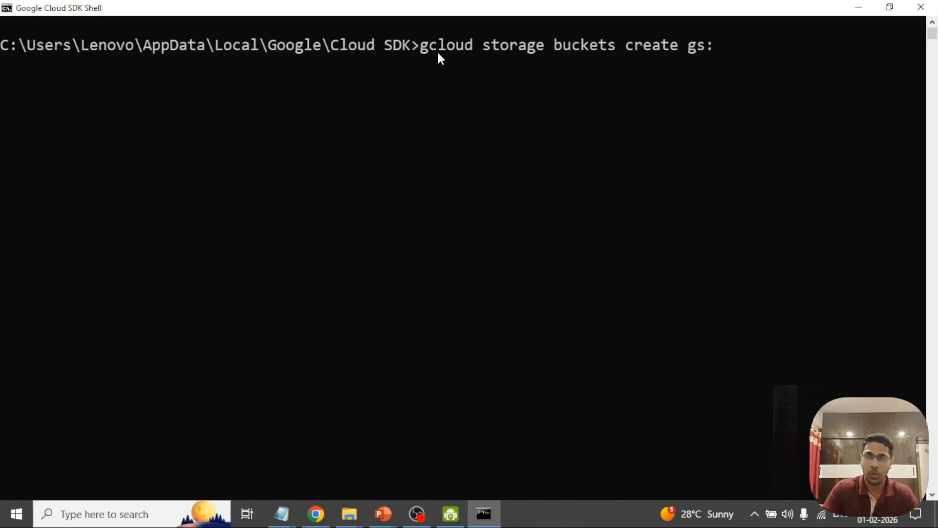
type("//")
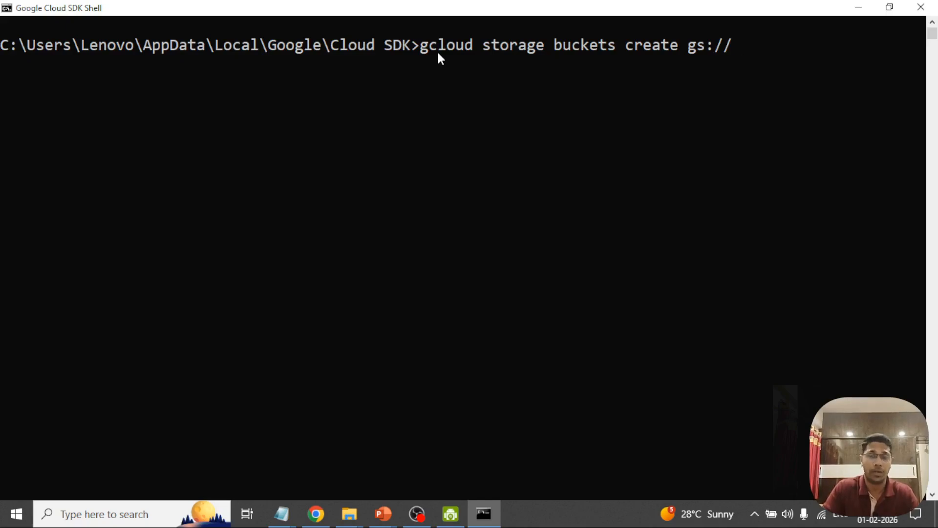
Name the bucket your-cloud-trek-2 in the create command and continue the command onto a new line with ^.
type("your-cloud")
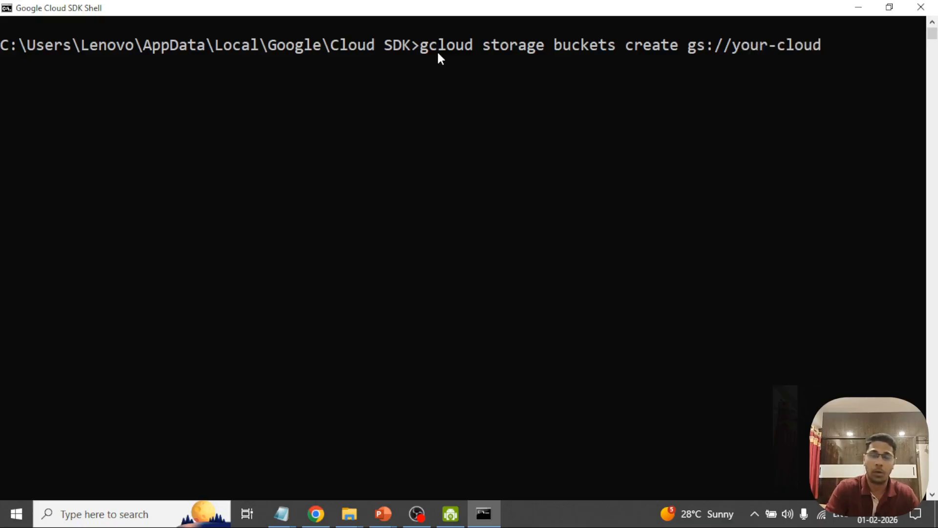
type("-y")
key("BackSpace")
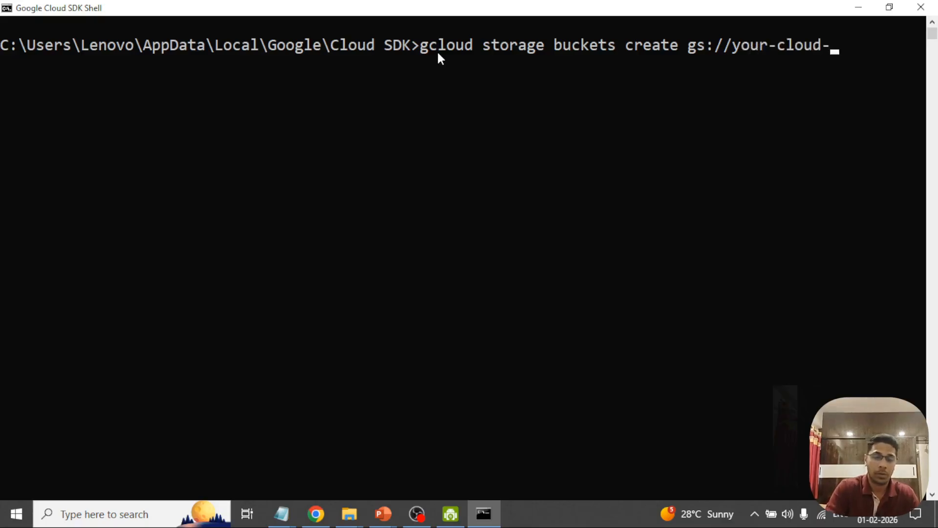
type("trek-1")
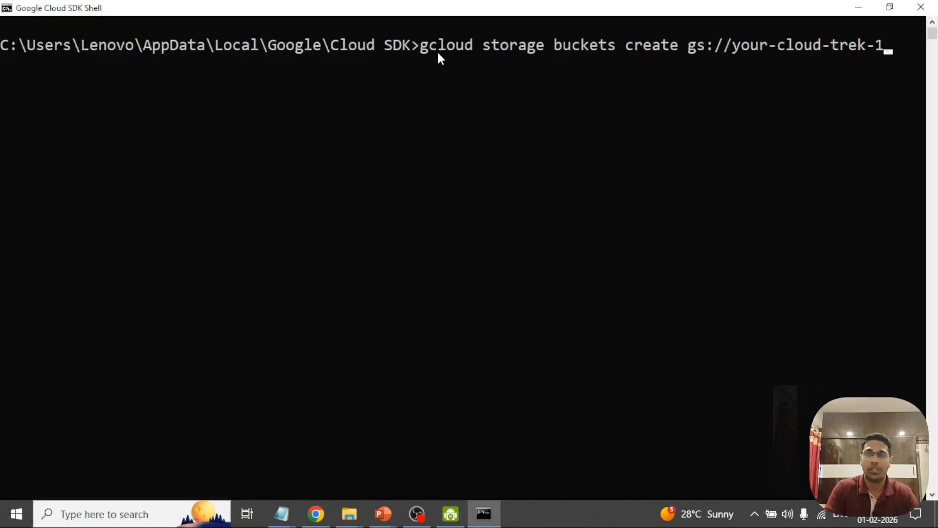
key("BackSpace")
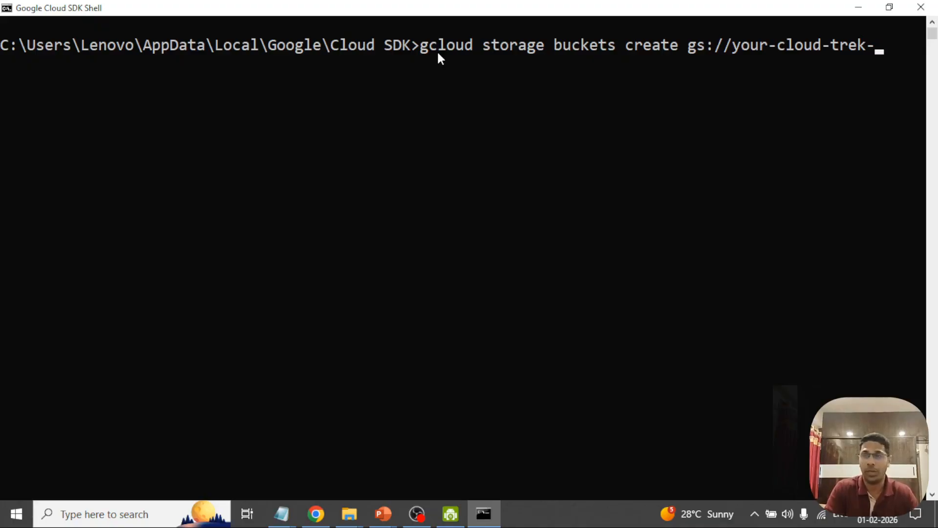
type("2")
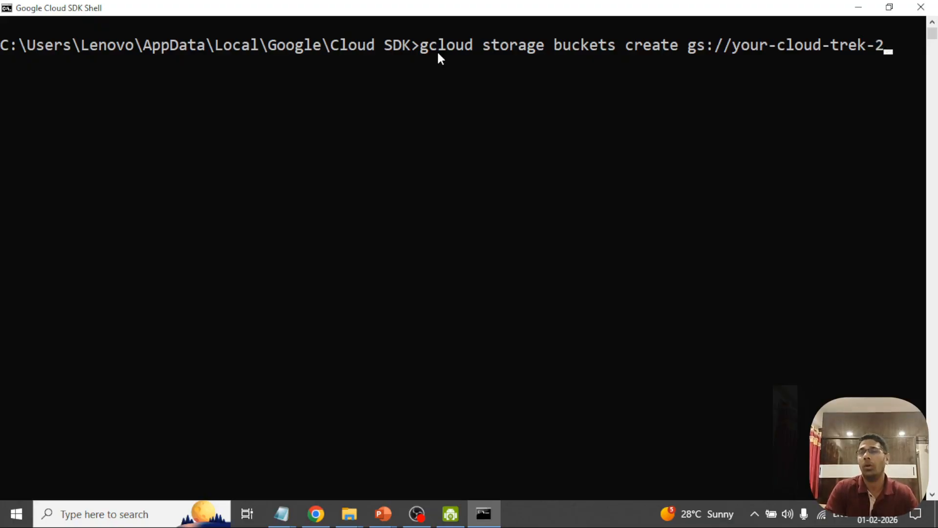
key("BackSpace")
type("2")
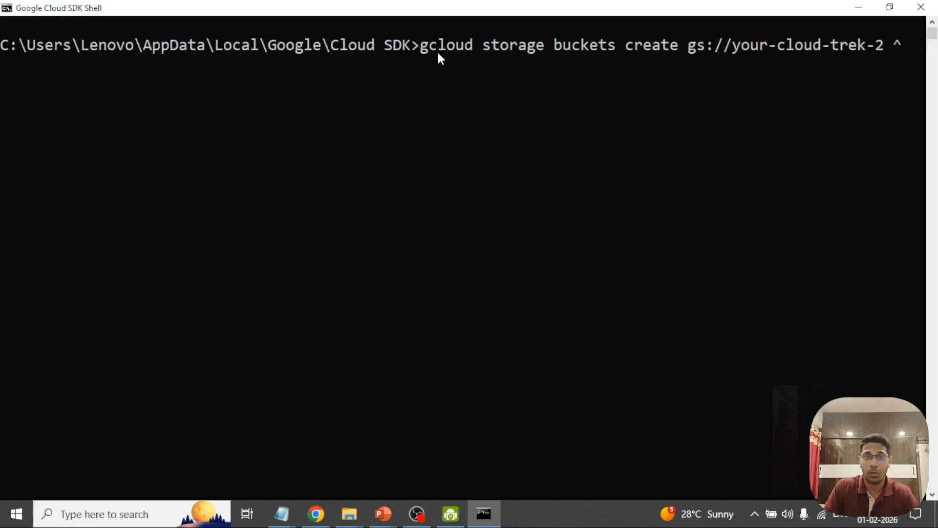
key("Return")
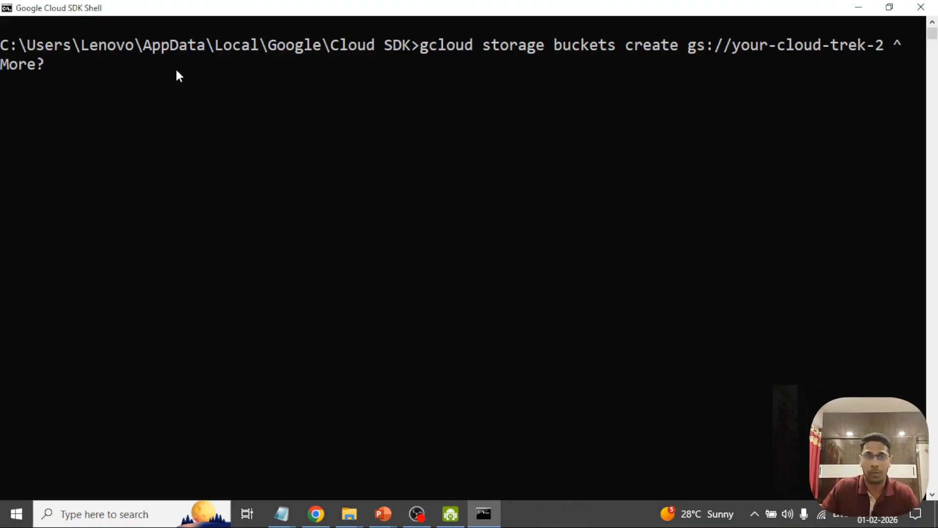
Add --location=asia to the bucket create command, followed by ^ to continue onto another line.
type("--lo")
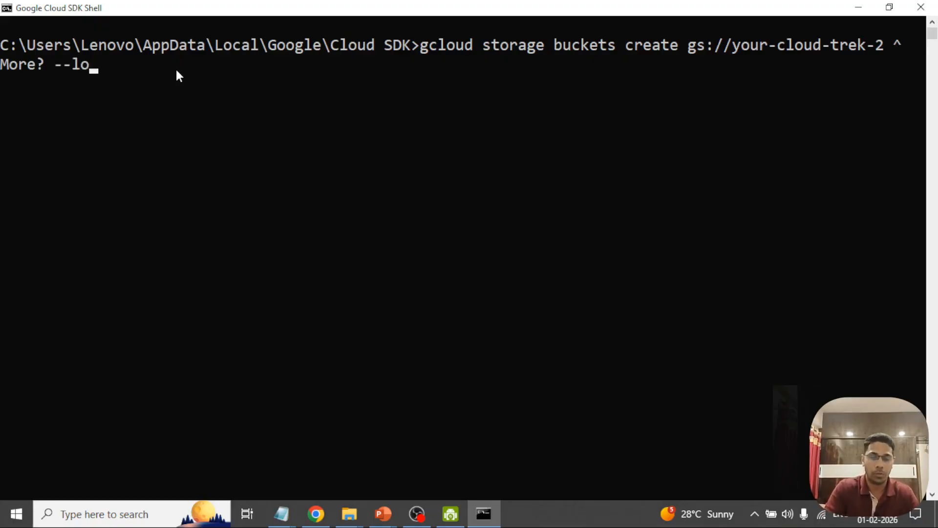
type("cation=asia")
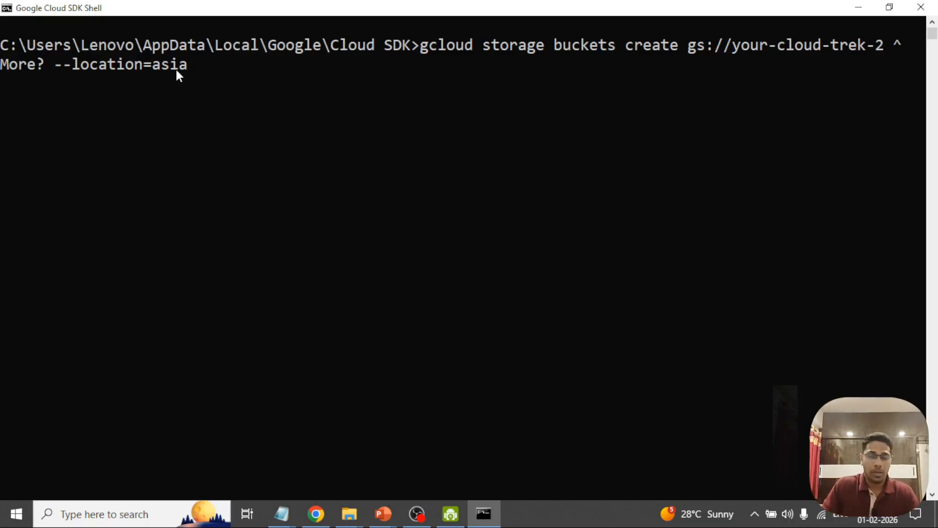
type("^")
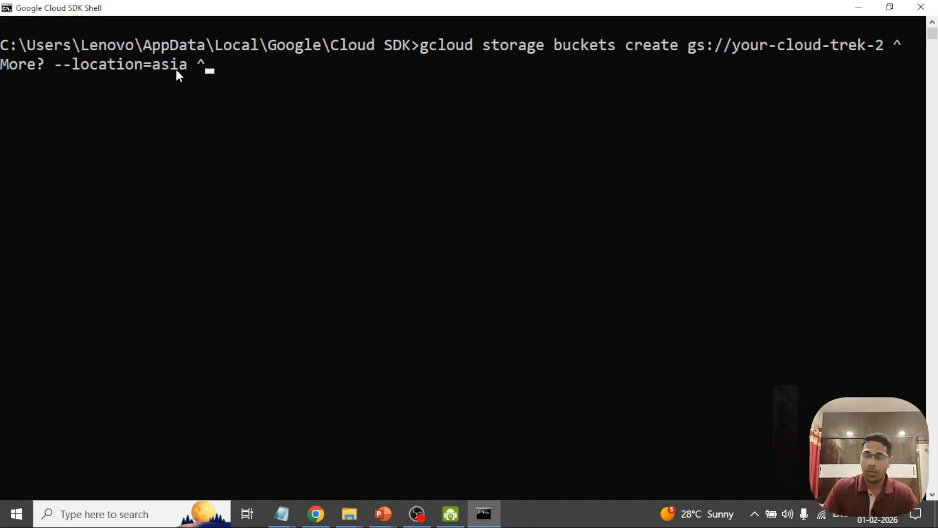
key("Return")
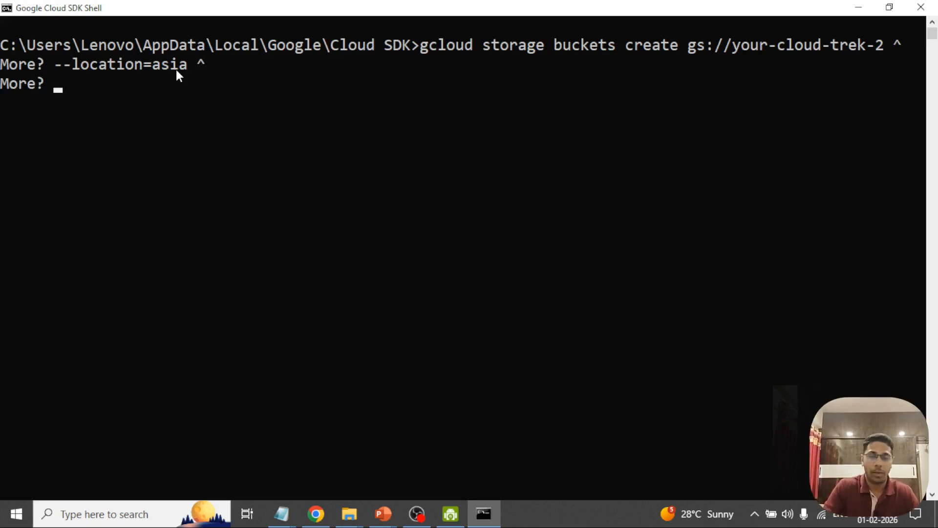
Add --project=your-cloud-trek, copying the project ID from the Google Cloud console's project picker, and run the bucket create command.
type("--project=")
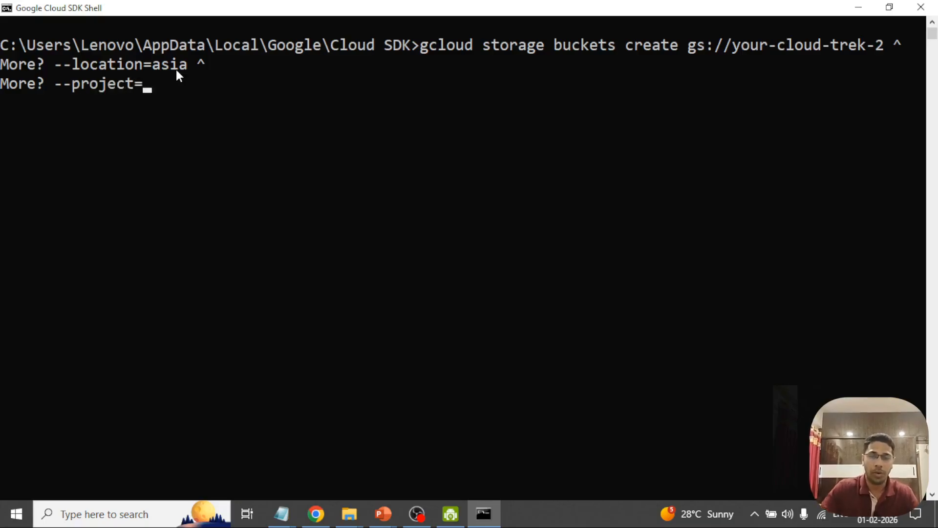
left_click(317, 517)
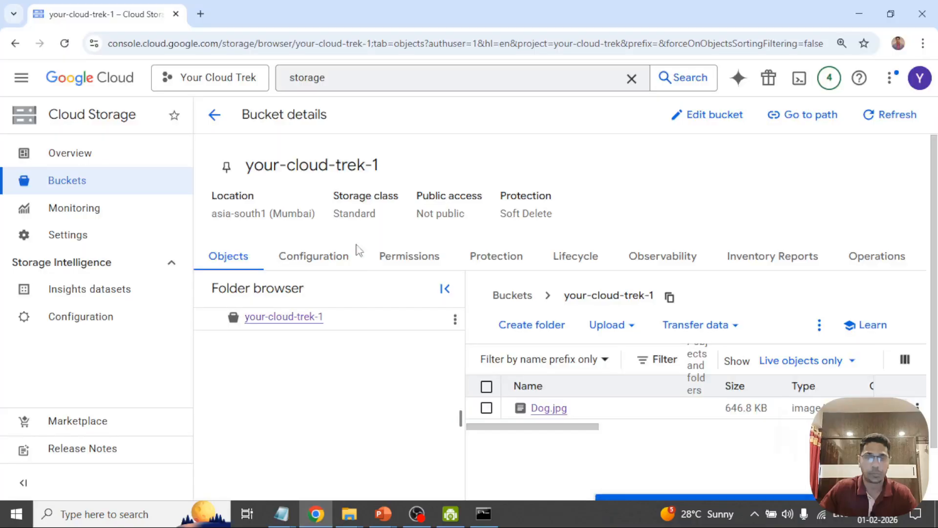
left_click(218, 78)
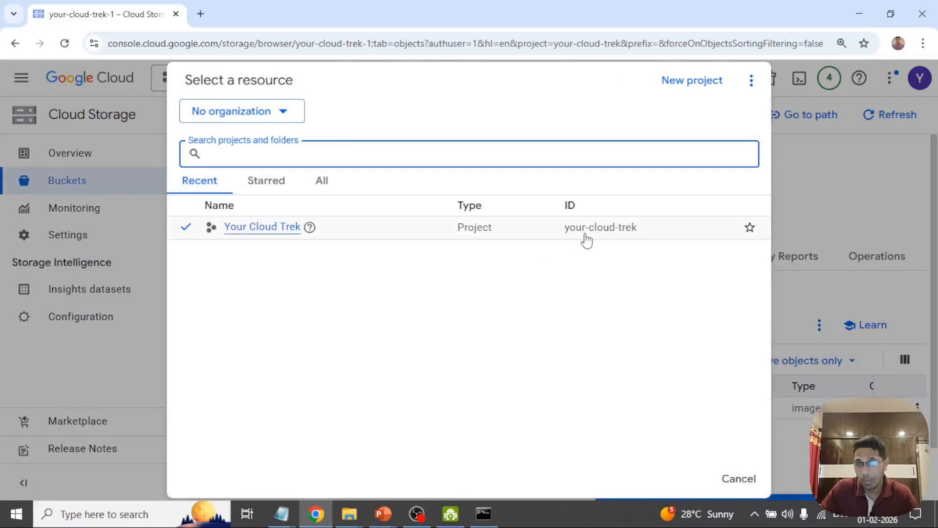
left_click_drag(564, 236, 634, 241)
key("ctrl+c")
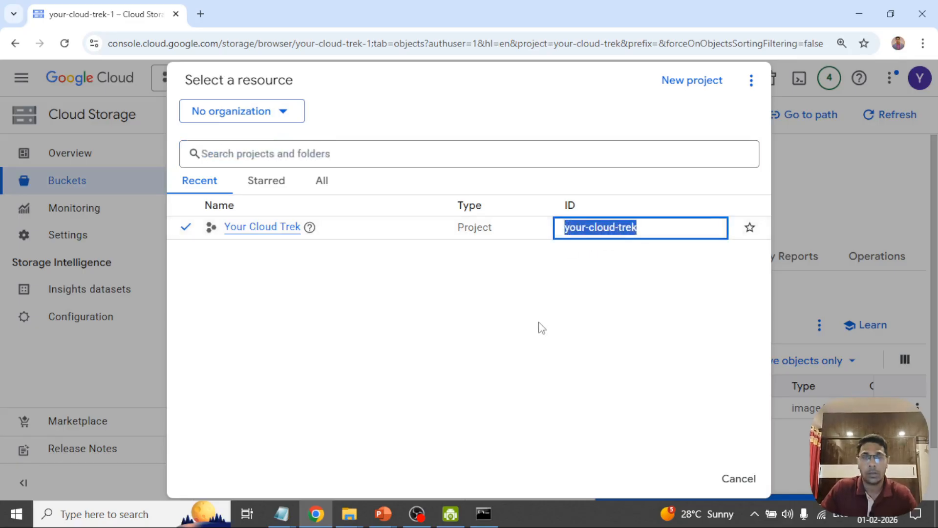
key("alt+Tab")
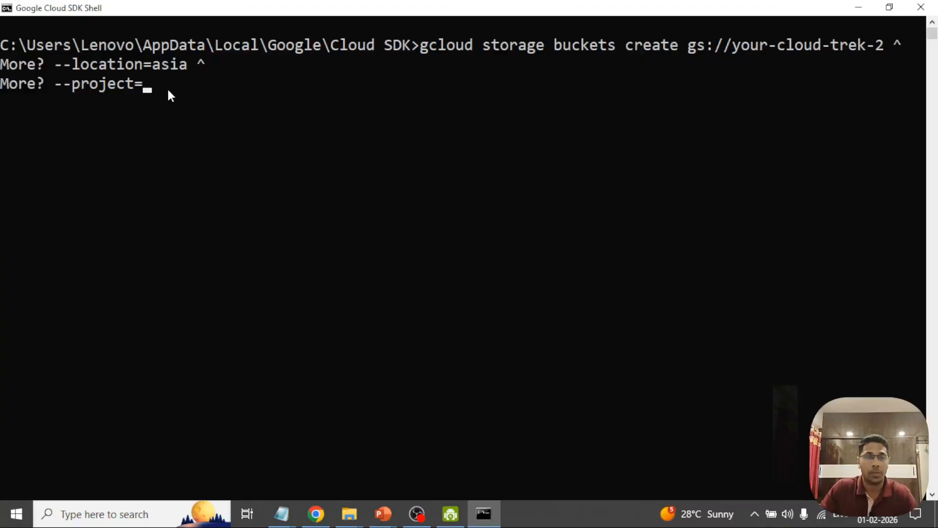
key("ctrl+v")
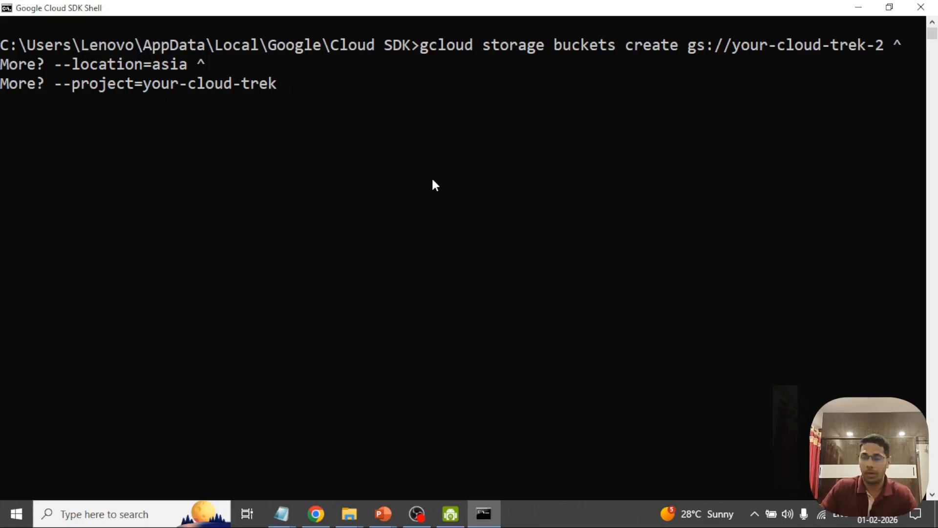
key("Return")
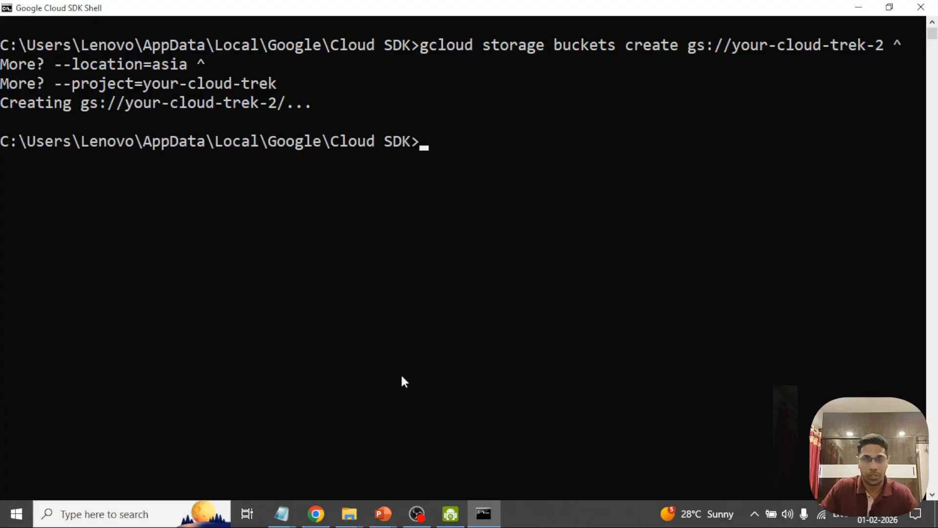
Switch to the Google Cloud console in Chrome and check your-cloud-trek-2's location type and location in the Cloud Storage bucket list.
left_click(316, 514)
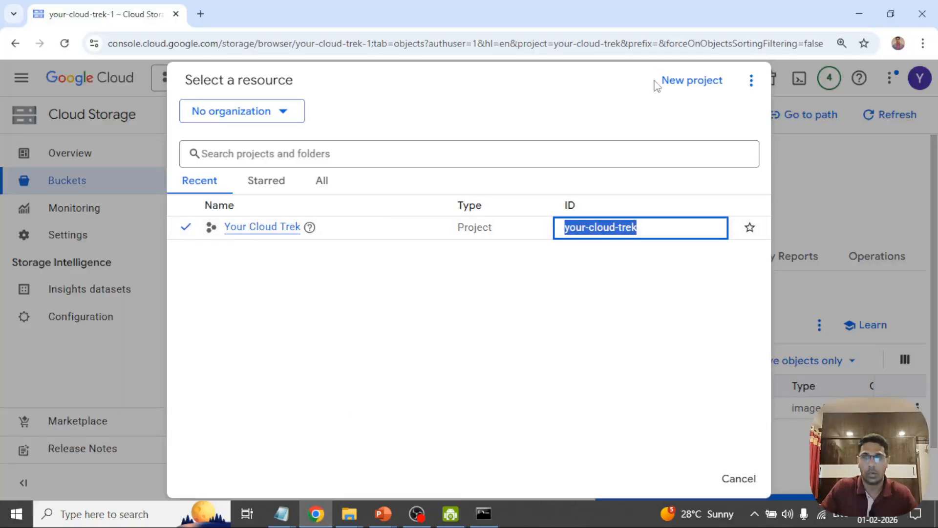
left_click(101, 81)
left_click(93, 121)
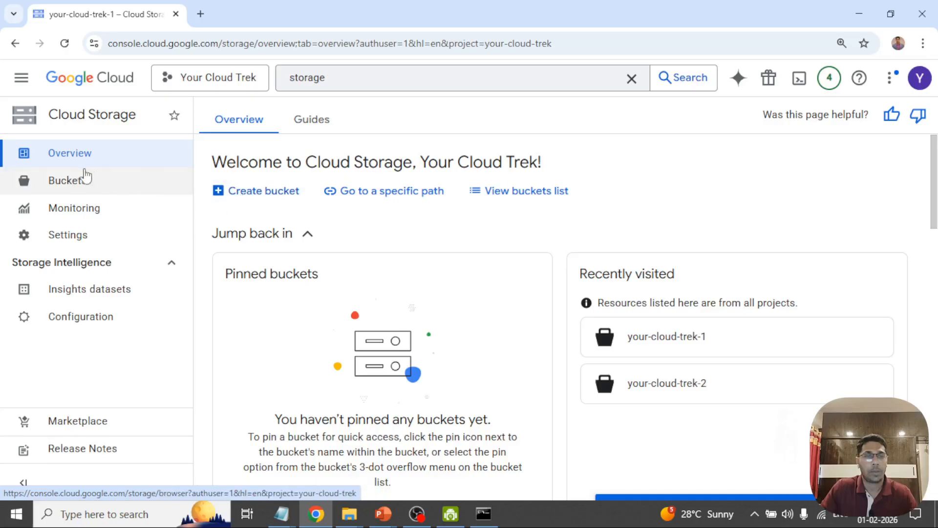
left_click(76, 188)
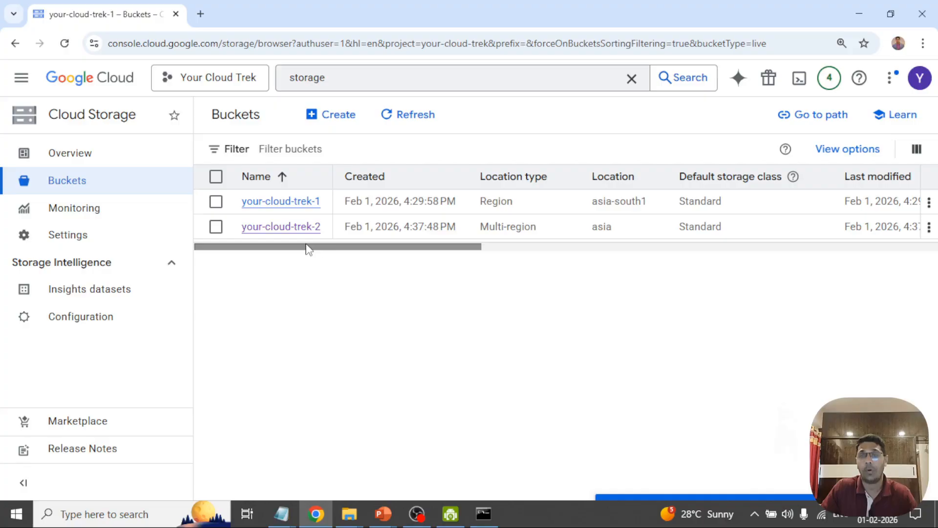
left_click_drag(538, 230, 481, 229)
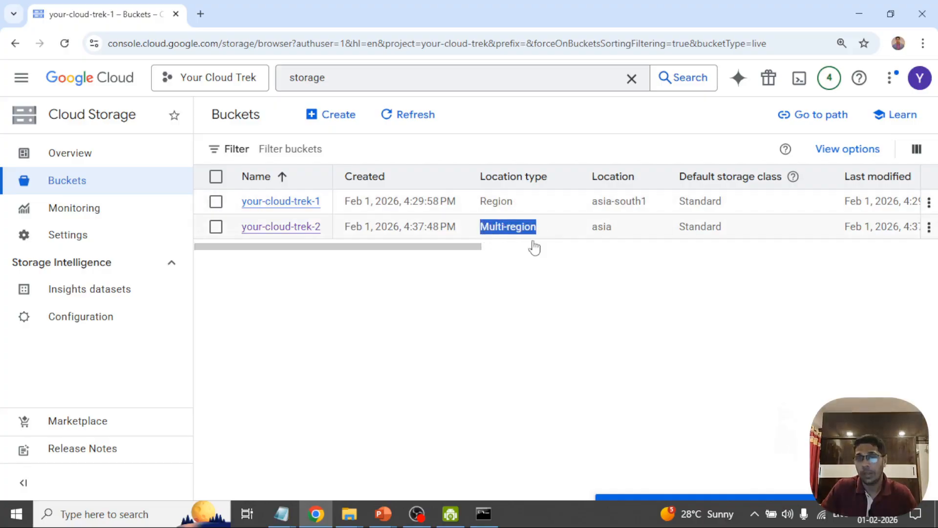
double_click(597, 230)
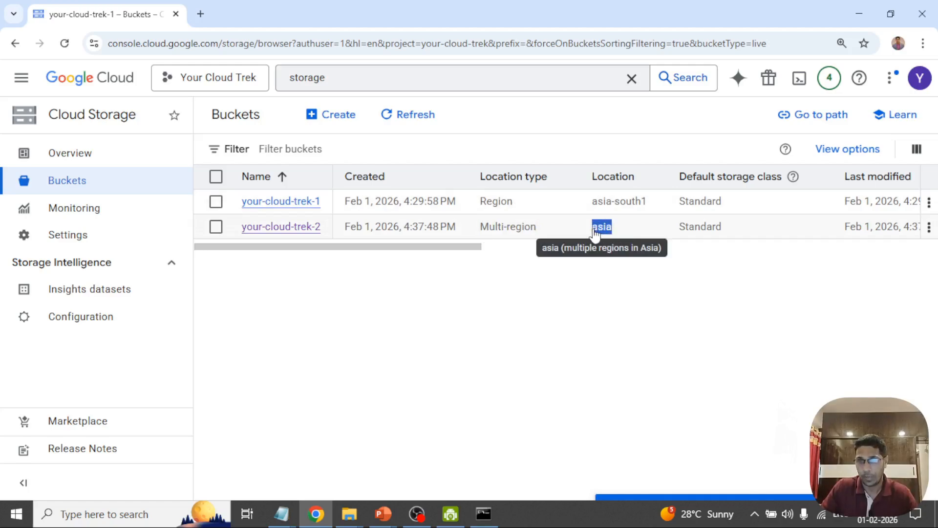
left_click(602, 262)
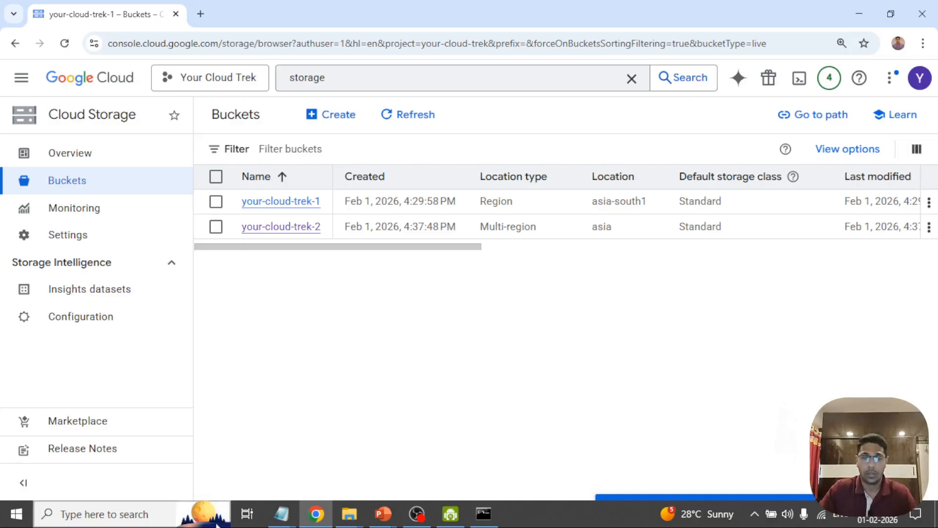
Switch to the Notepad notes to review the gcloud storage cp upload command.
key("alt+Tab")
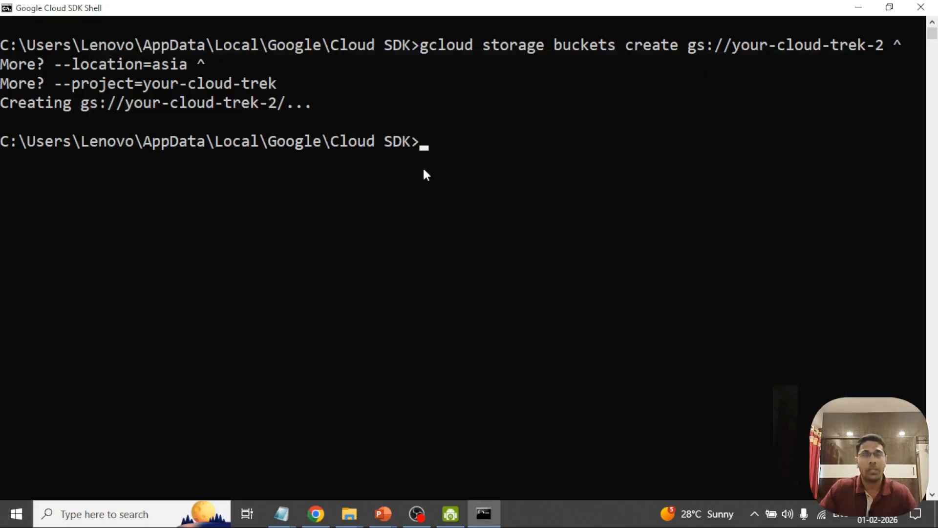
left_click(282, 513)
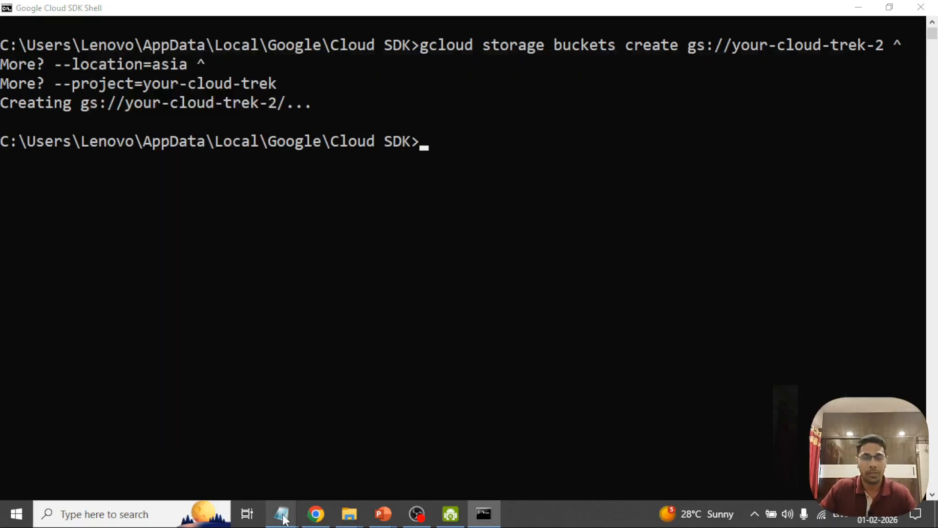
left_click(400, 469)
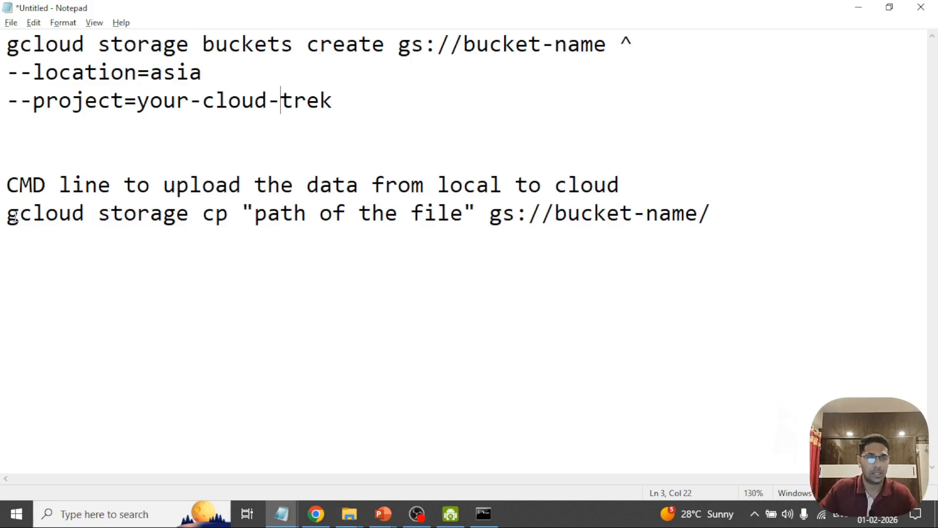
Switch to the Google Cloud SDK Shell and begin the upload command with gcloud storage cp, following the Notepad notes.
left_click_drag(19, 214, 65, 215)
left_click(215, 213)
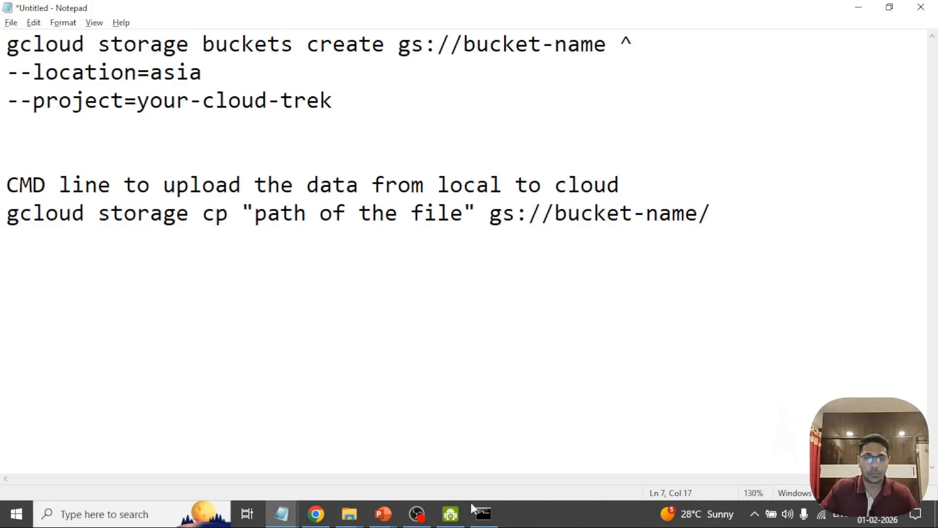
left_click(482, 514)
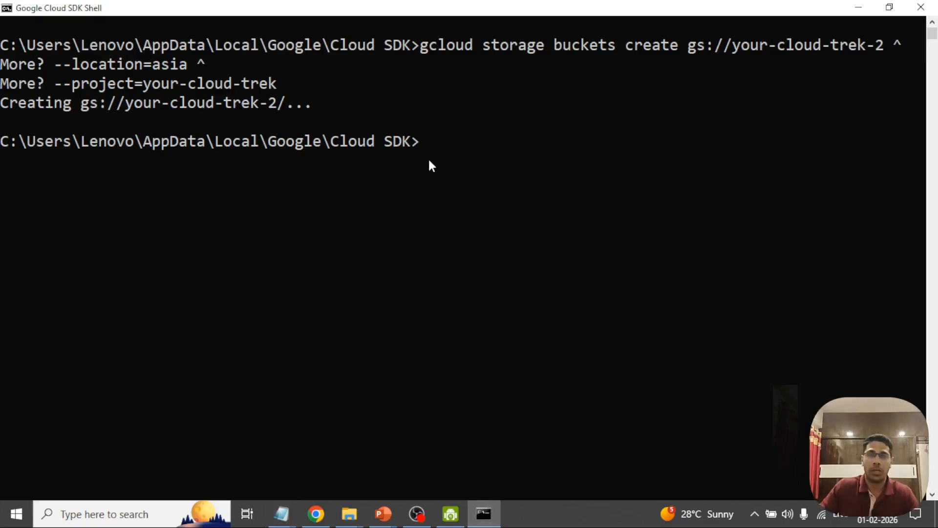
type("gcloud ")
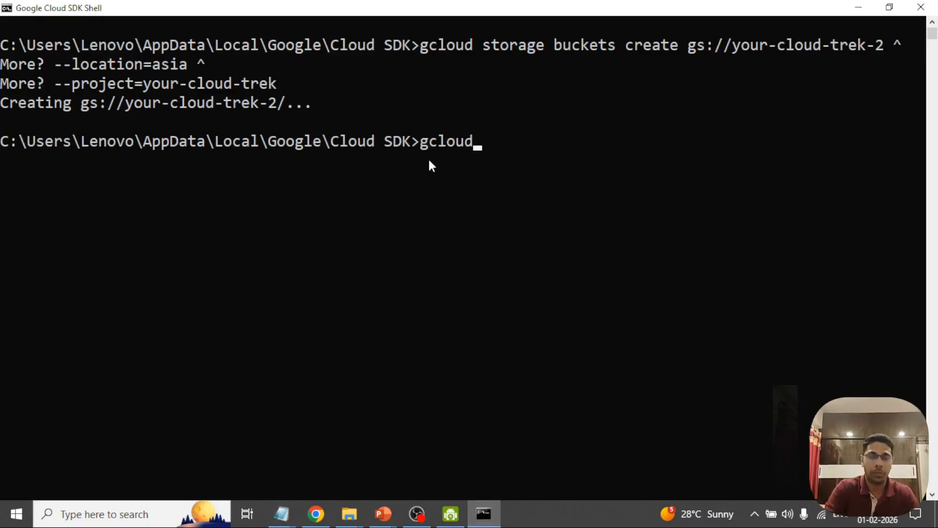
type("st")
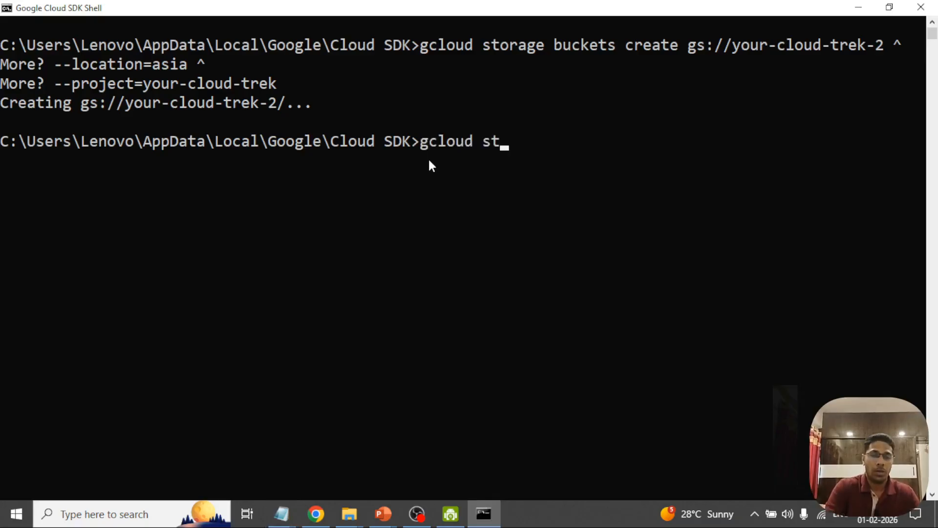
type("orage cp")
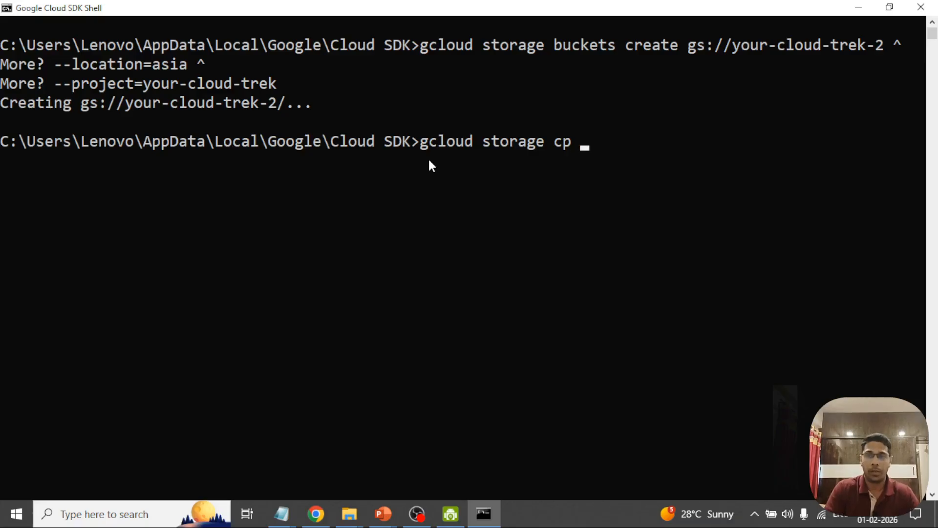
Add G:\MyData\Dog.jpg as the upload source, copying the MyData folder path from File Explorer, and start the destination with gs://.
key("alt+Tab")
left_click_drag(254, 213, 463, 213)
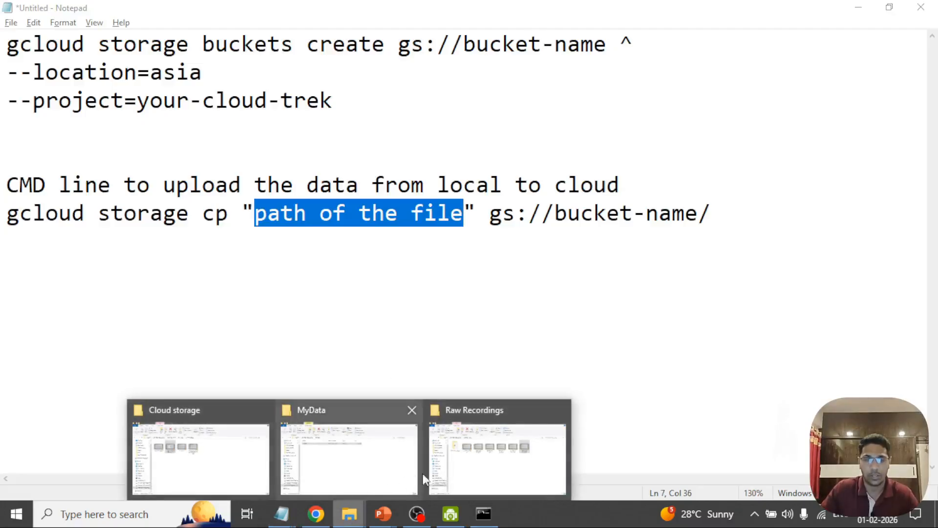
left_click(371, 454)
left_click(330, 105)
key("ctrl+c")
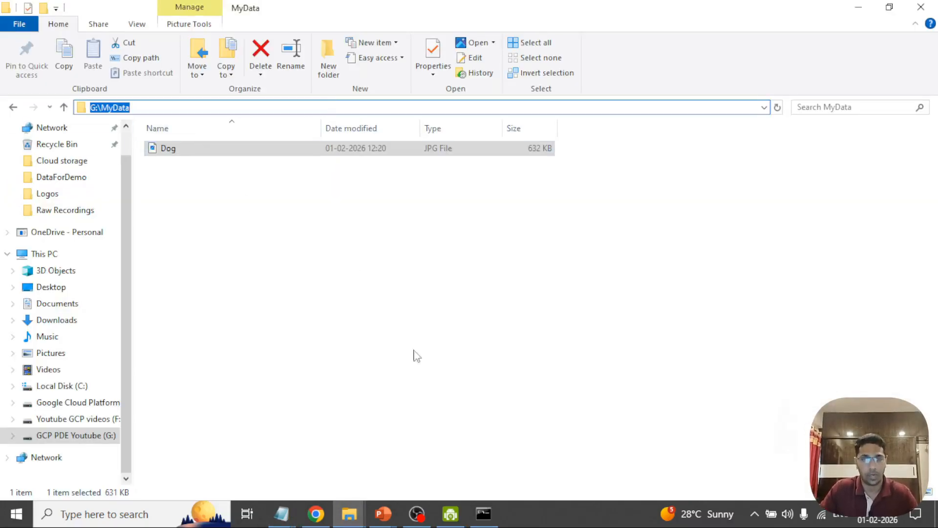
left_click(484, 513)
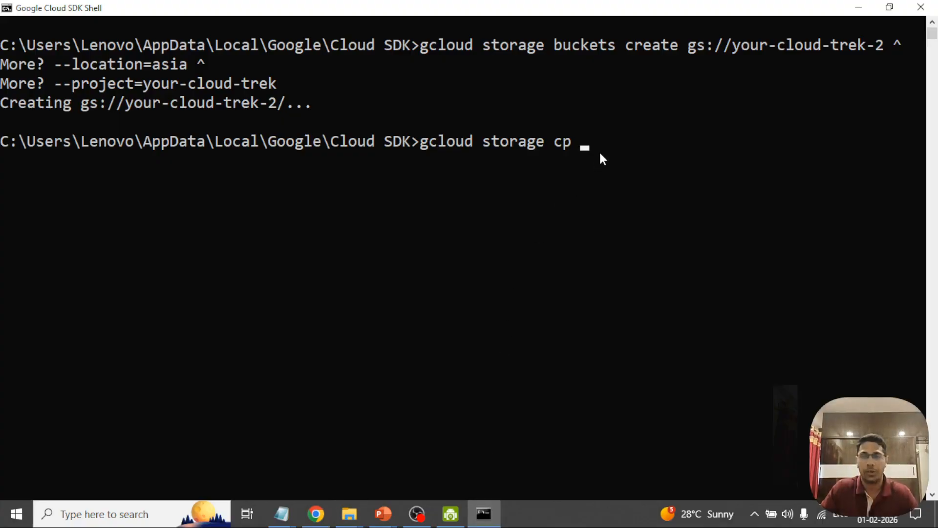
key("ctrl+v")
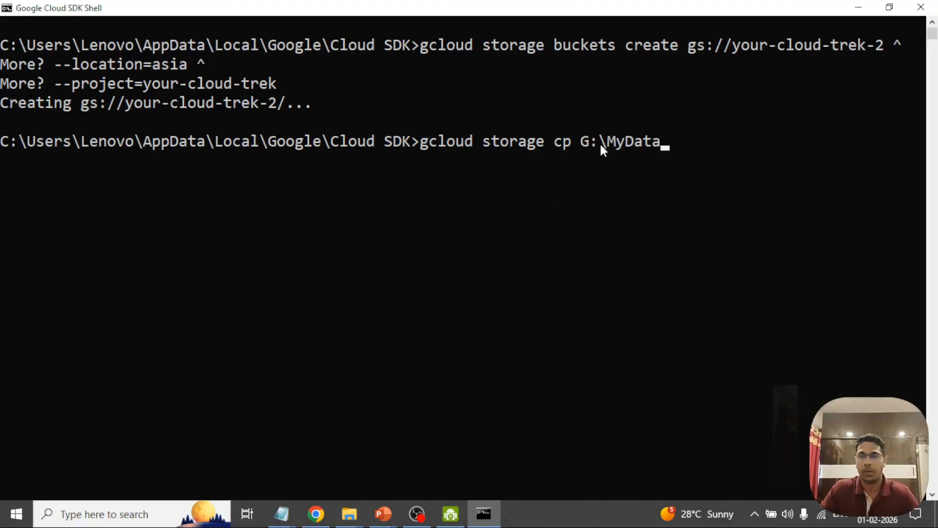
type("\\")
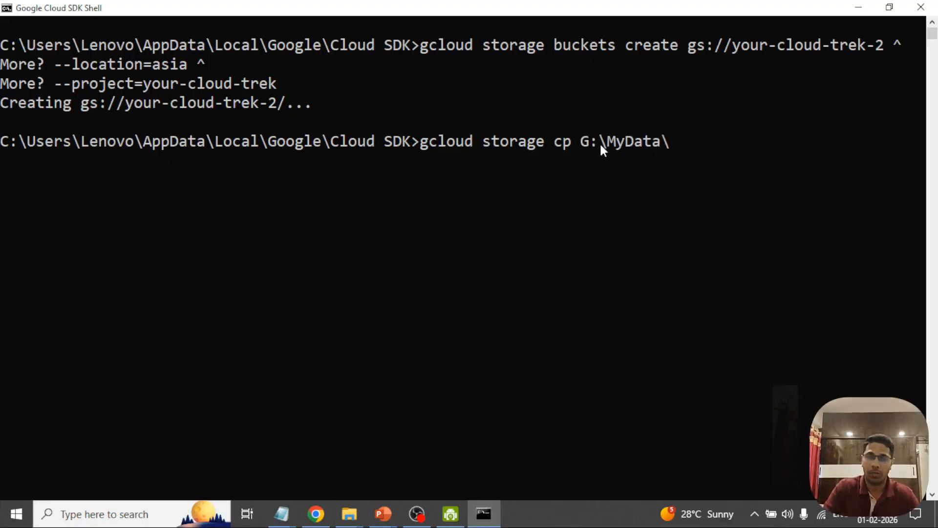
type("Dog.jp")
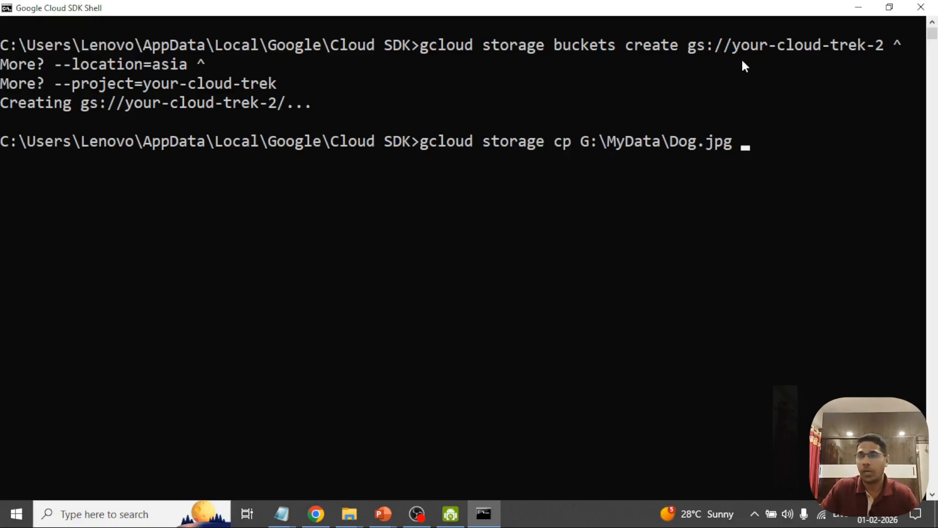
type("gs://")
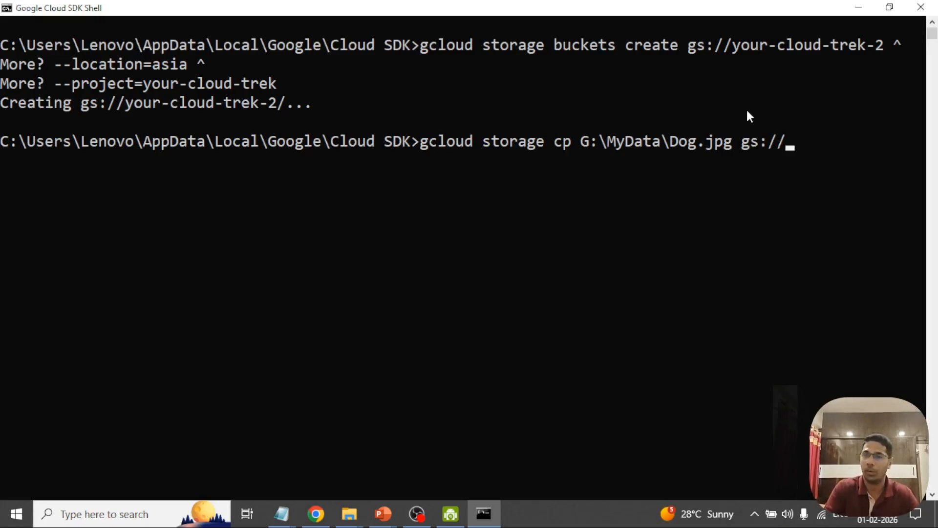
Switch to the Google Cloud console in Chrome and copy the gsutil URI from your-cloud-trek-2's configuration details.
left_click(316, 513)
left_click(289, 229)
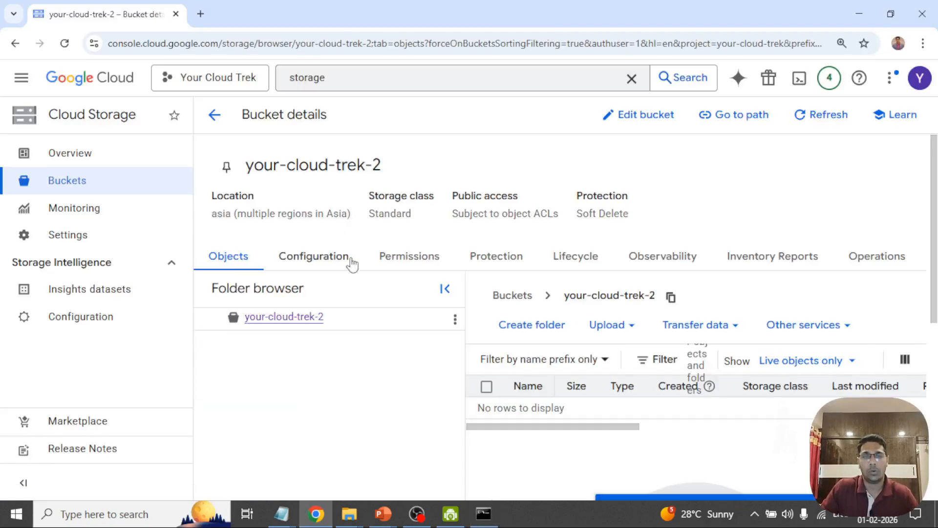
left_click(318, 260)
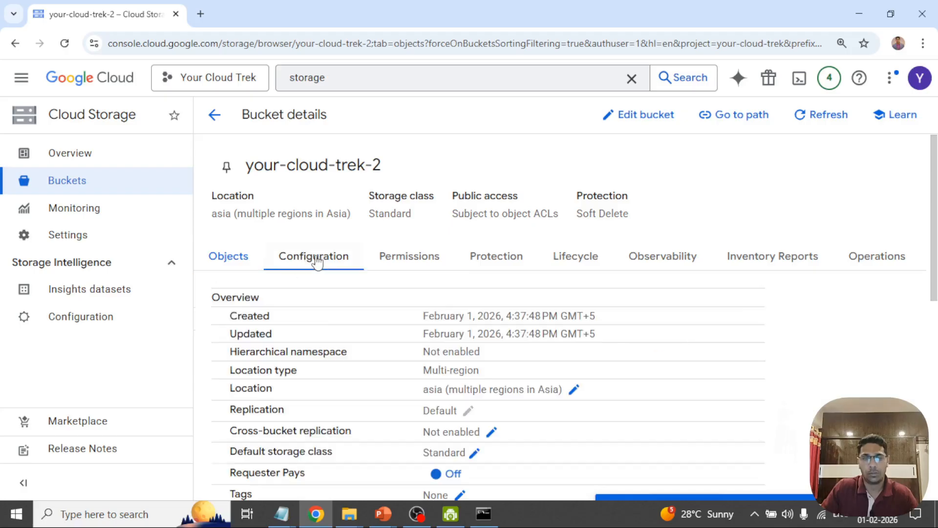
scroll(345, 381, "down", 4)
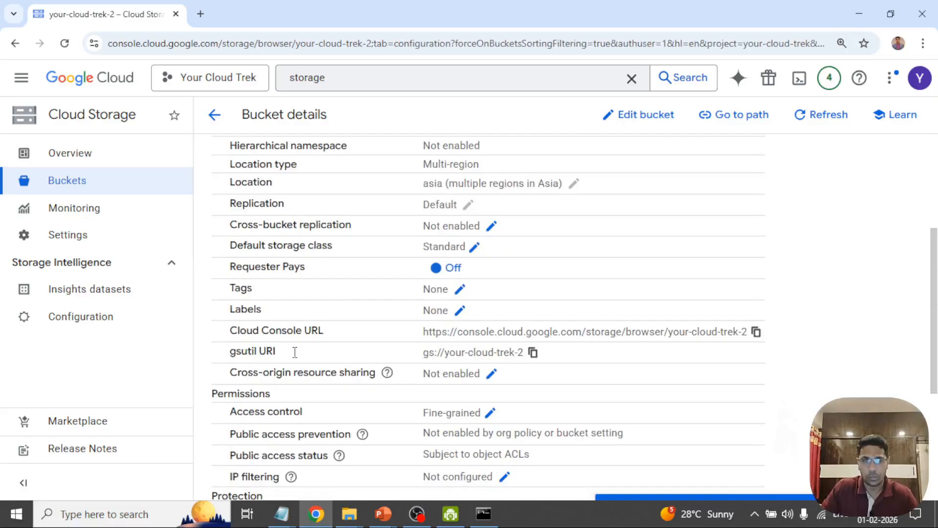
left_click(531, 356)
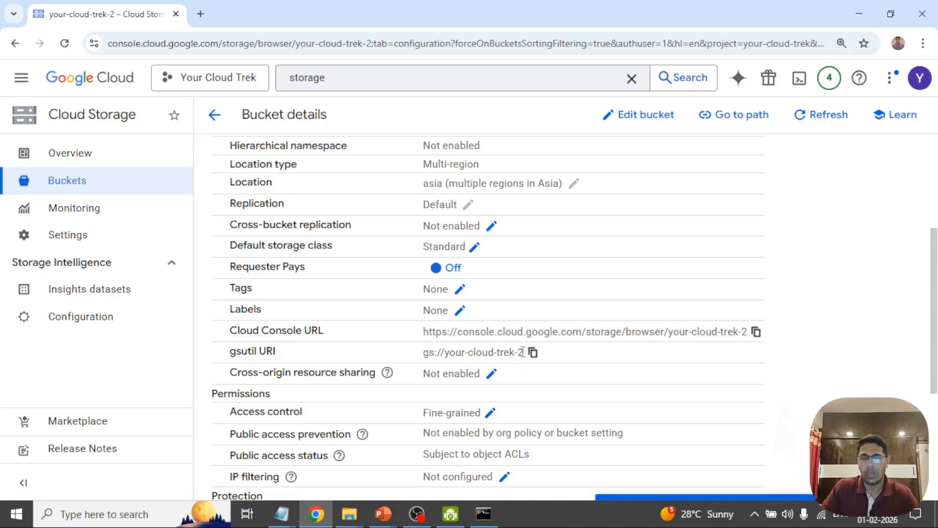
left_click(533, 354)
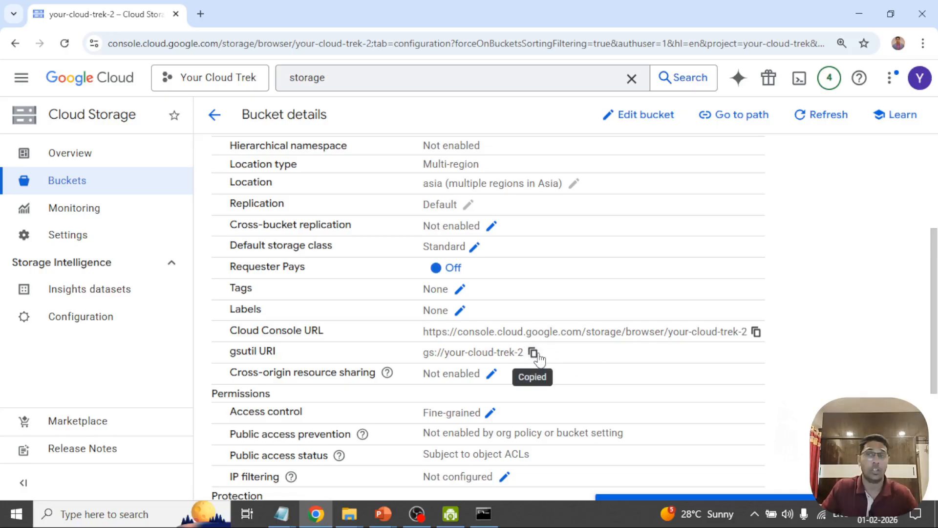
Return to the Google Cloud SDK Shell, replace the partial destination with gs://your-cloud-trek-2, and run the upload command.
left_click(483, 513)
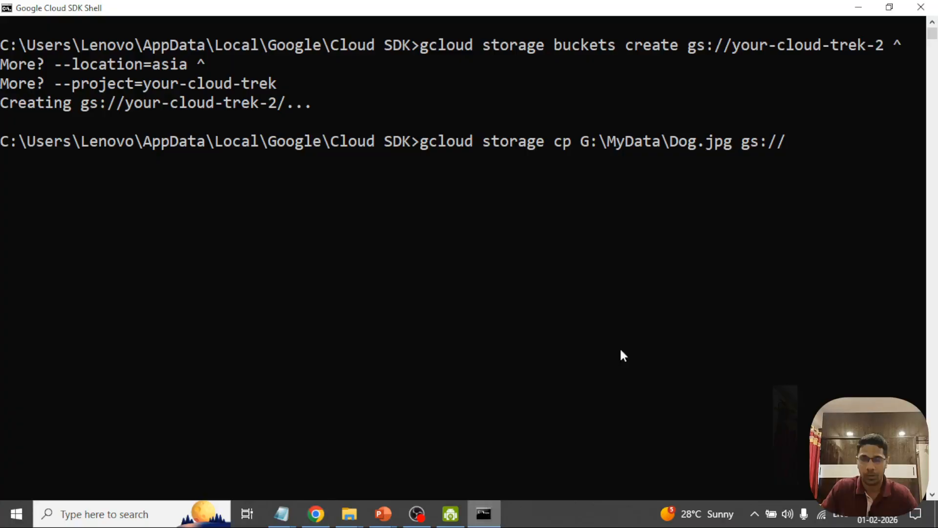
key("BackSpace")
key("BackSpace")
key("BackSpace")
key("BackSpace")
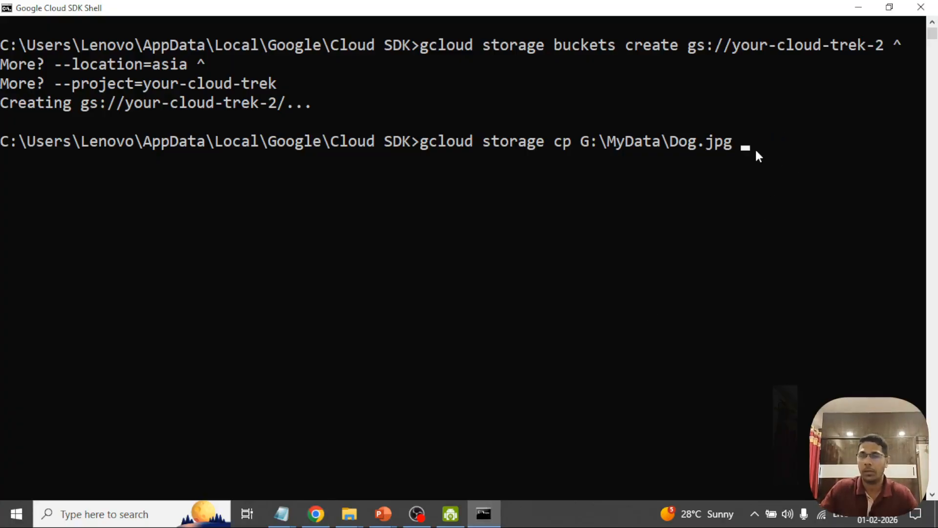
key("ctrl+v")
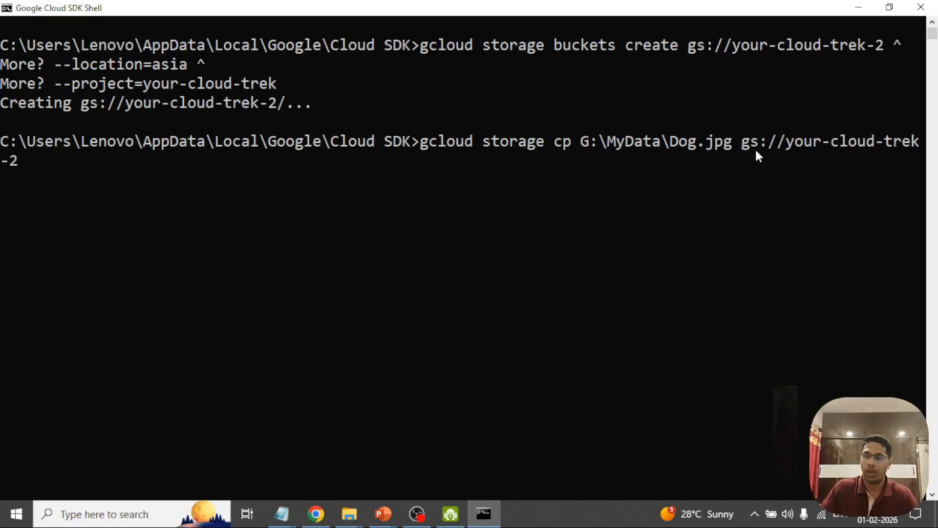
key("Return")
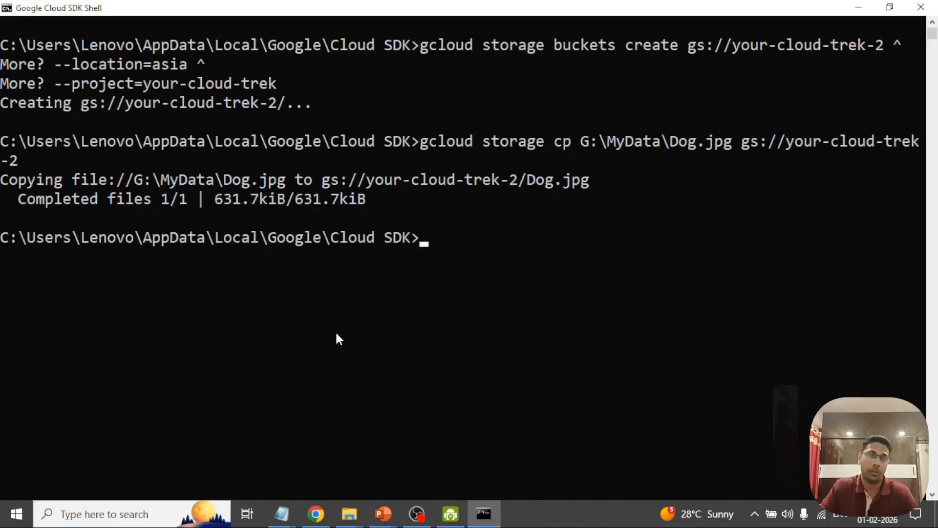
Switch to the Google Cloud console in Chrome, refresh your-cloud-trek-2's object list and open Dog.jpg to check the upload.
left_click(326, 512)
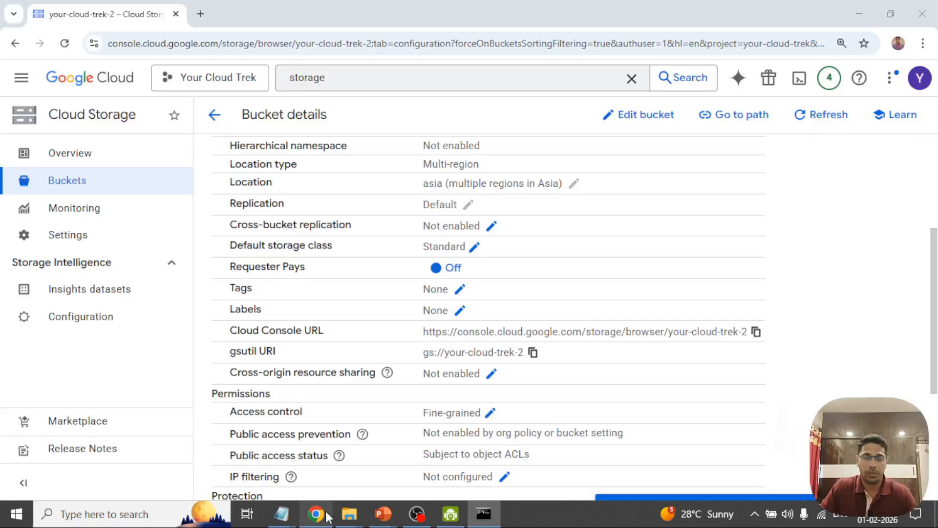
left_click(214, 115)
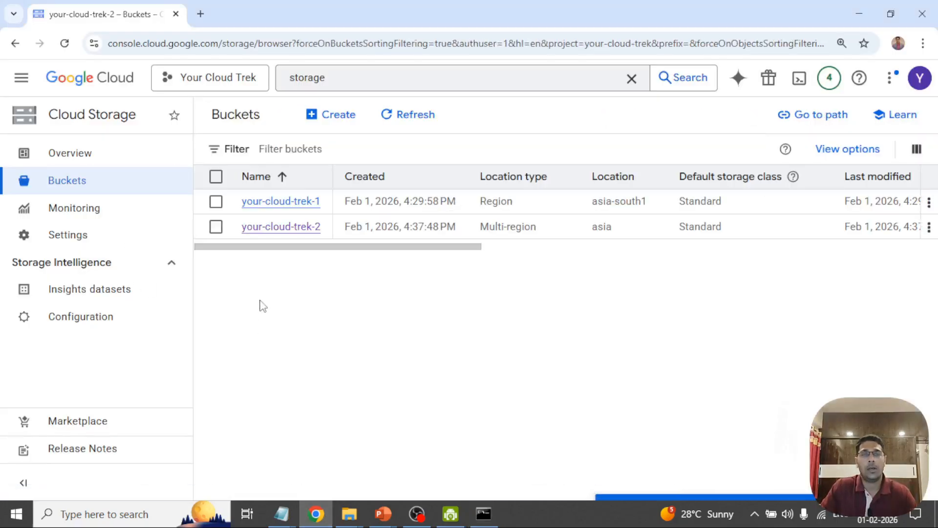
left_click(284, 229)
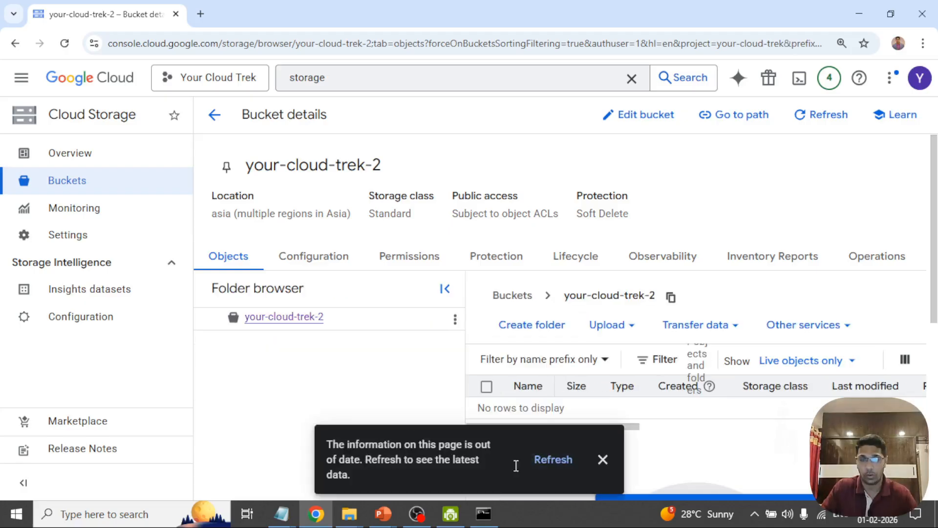
left_click(544, 458)
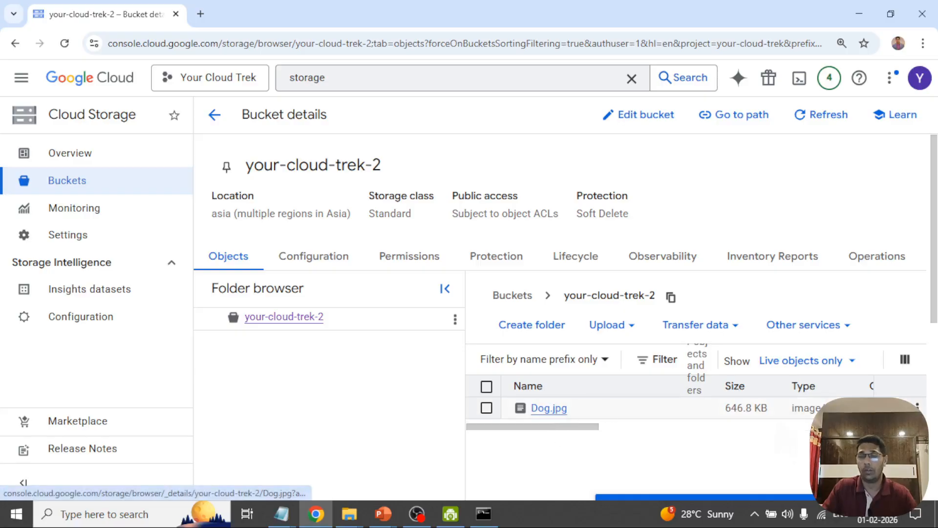
left_click(549, 407)
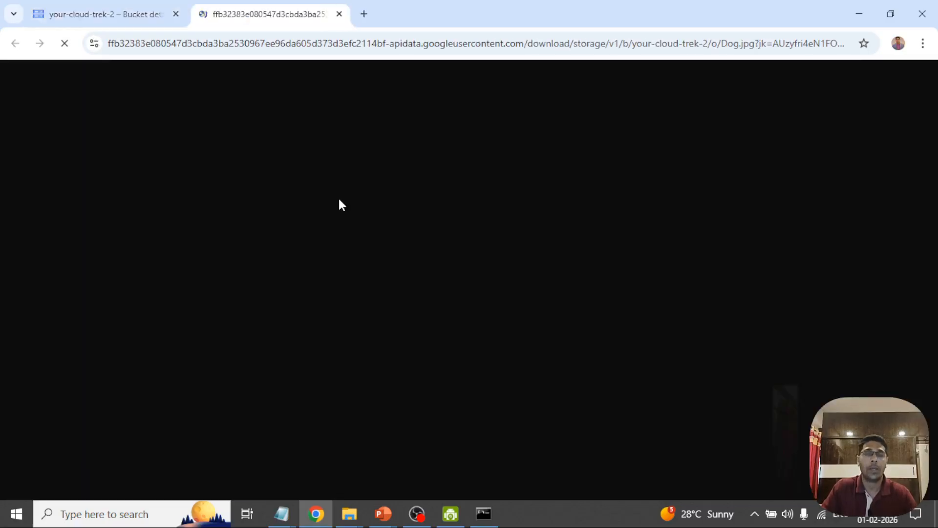